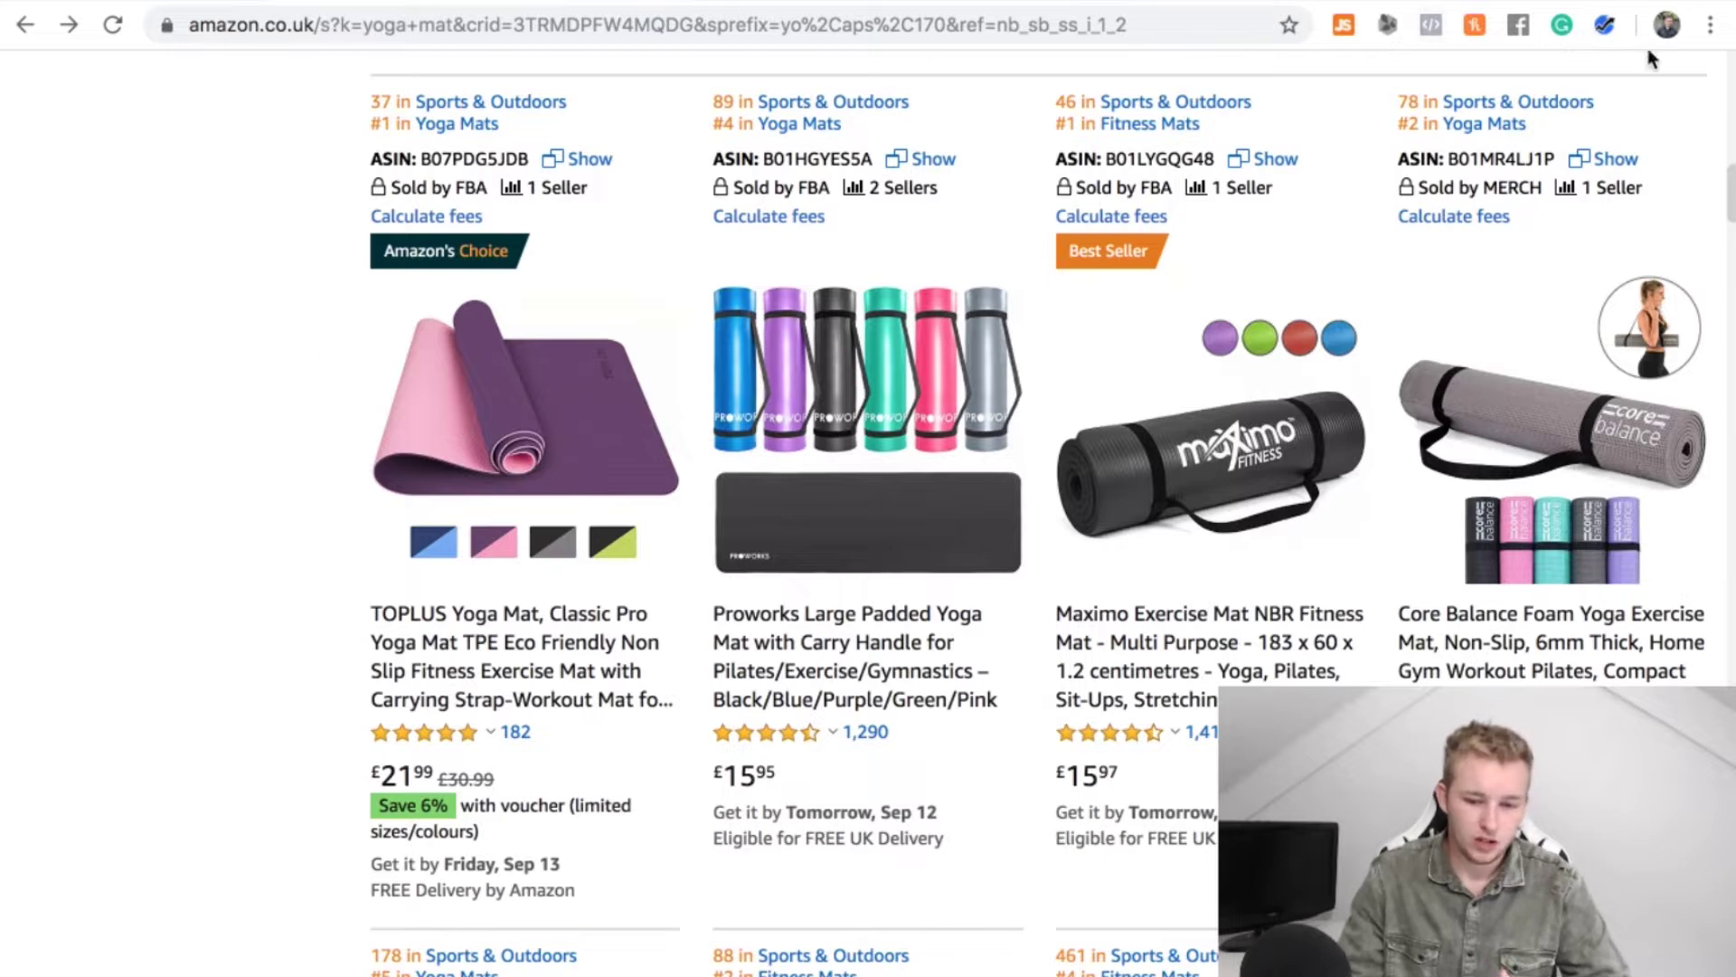
Run the Helium 10 Xray product research on the yoga mat search results, review the figures and close it.
click(1604, 26)
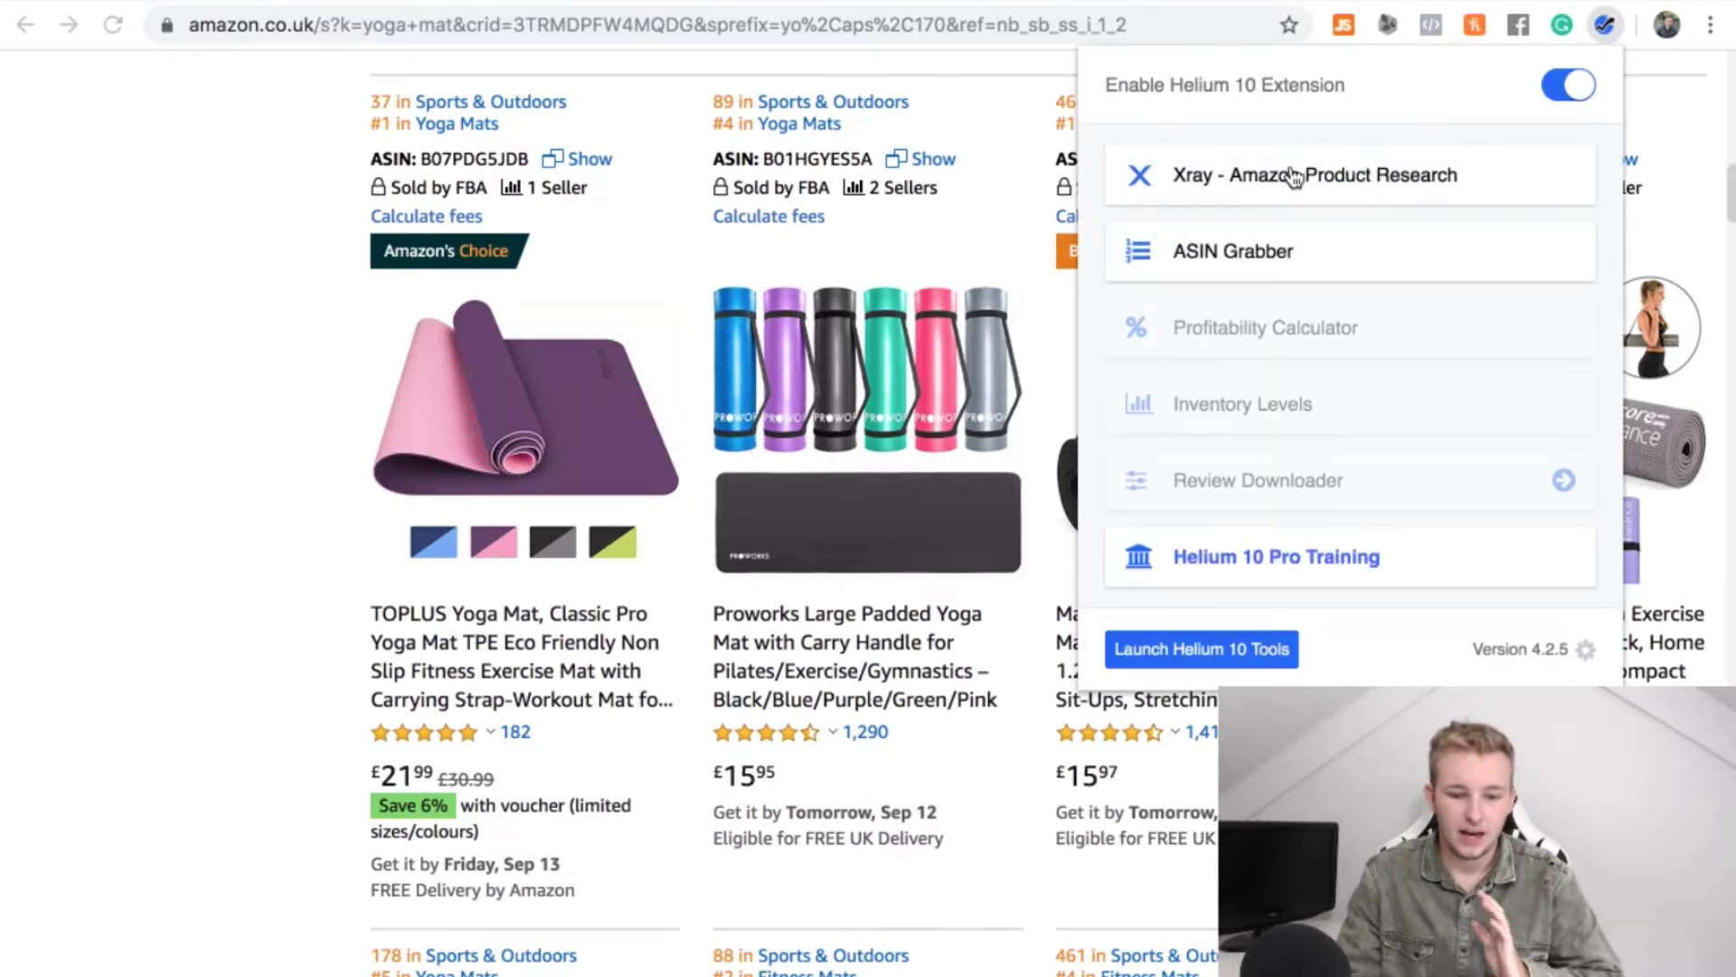
click(1298, 175)
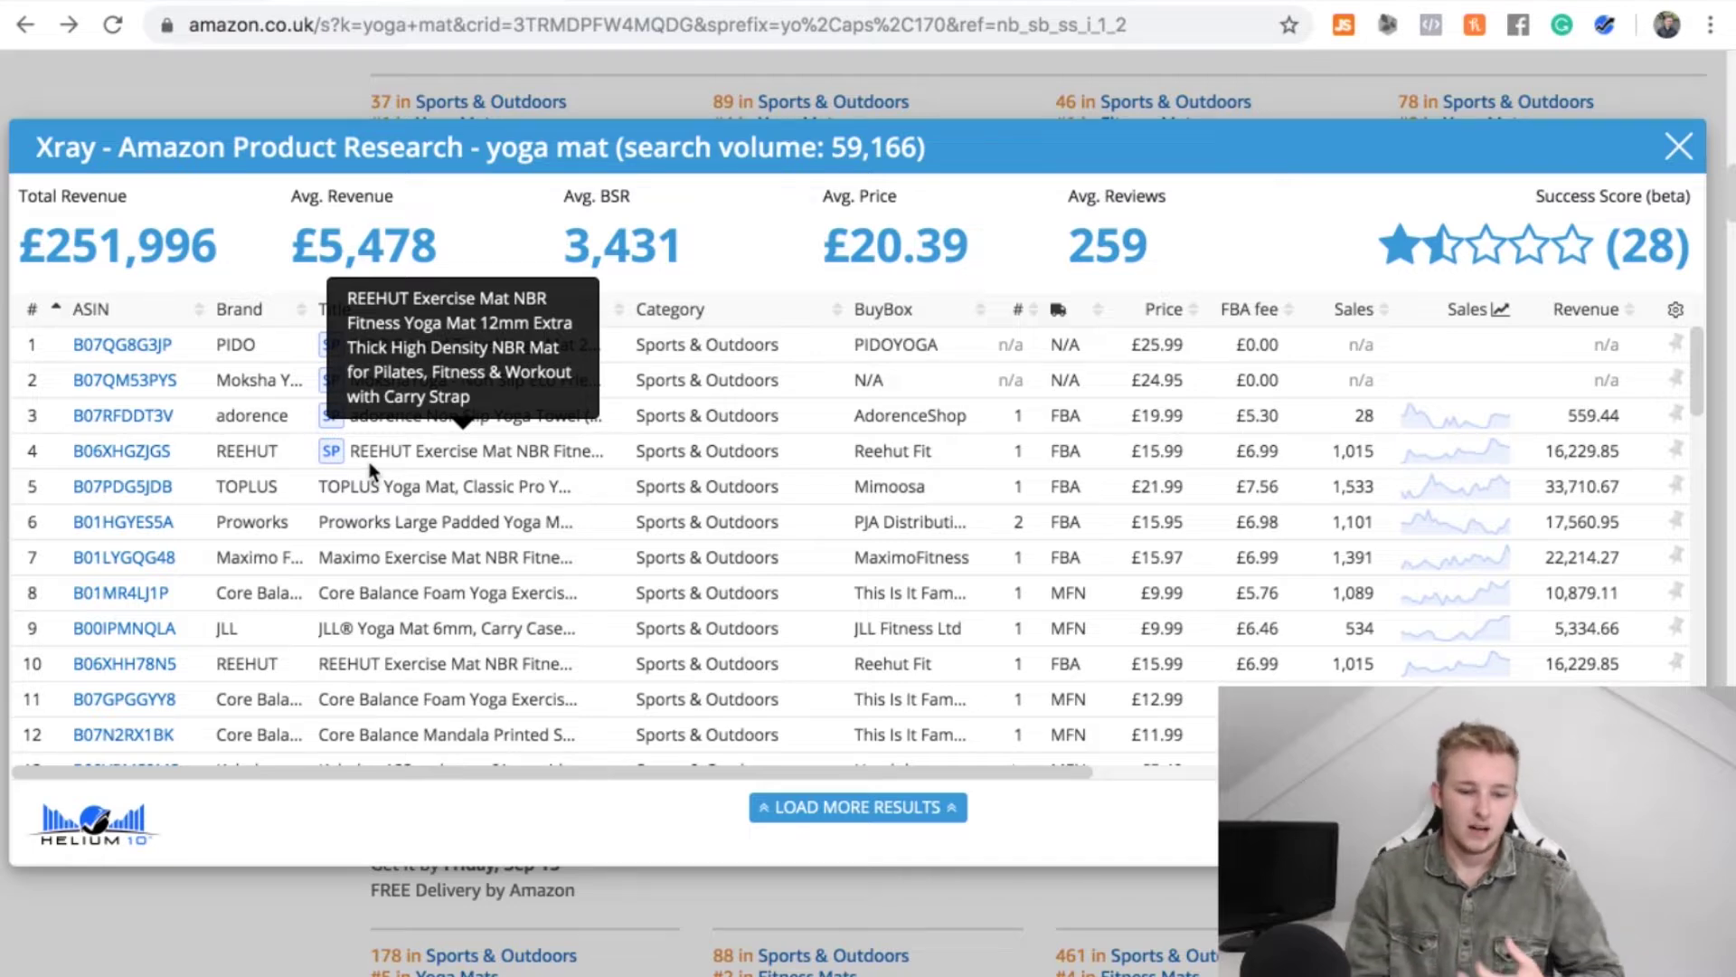
click(1678, 148)
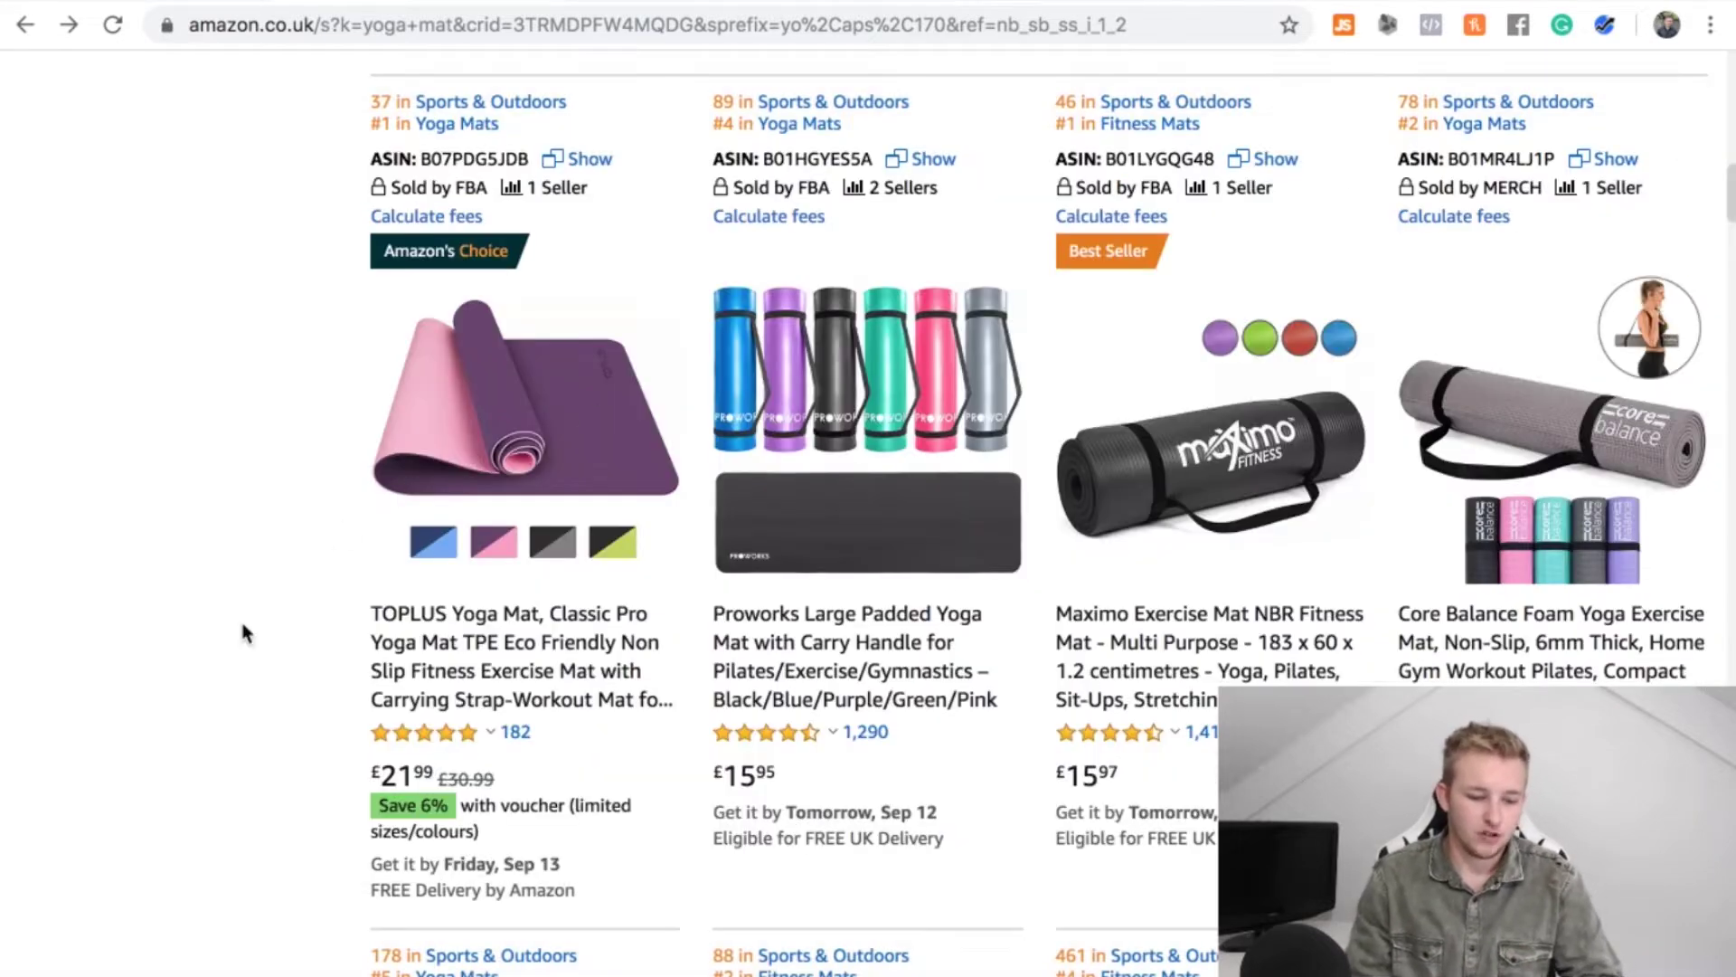
Browse the yoga mat search results, comparing the listings' prices, ratings and review counts.
scroll(241, 626, down, 15)
scroll(241, 625, down, 20)
scroll(242, 626, down, 10)
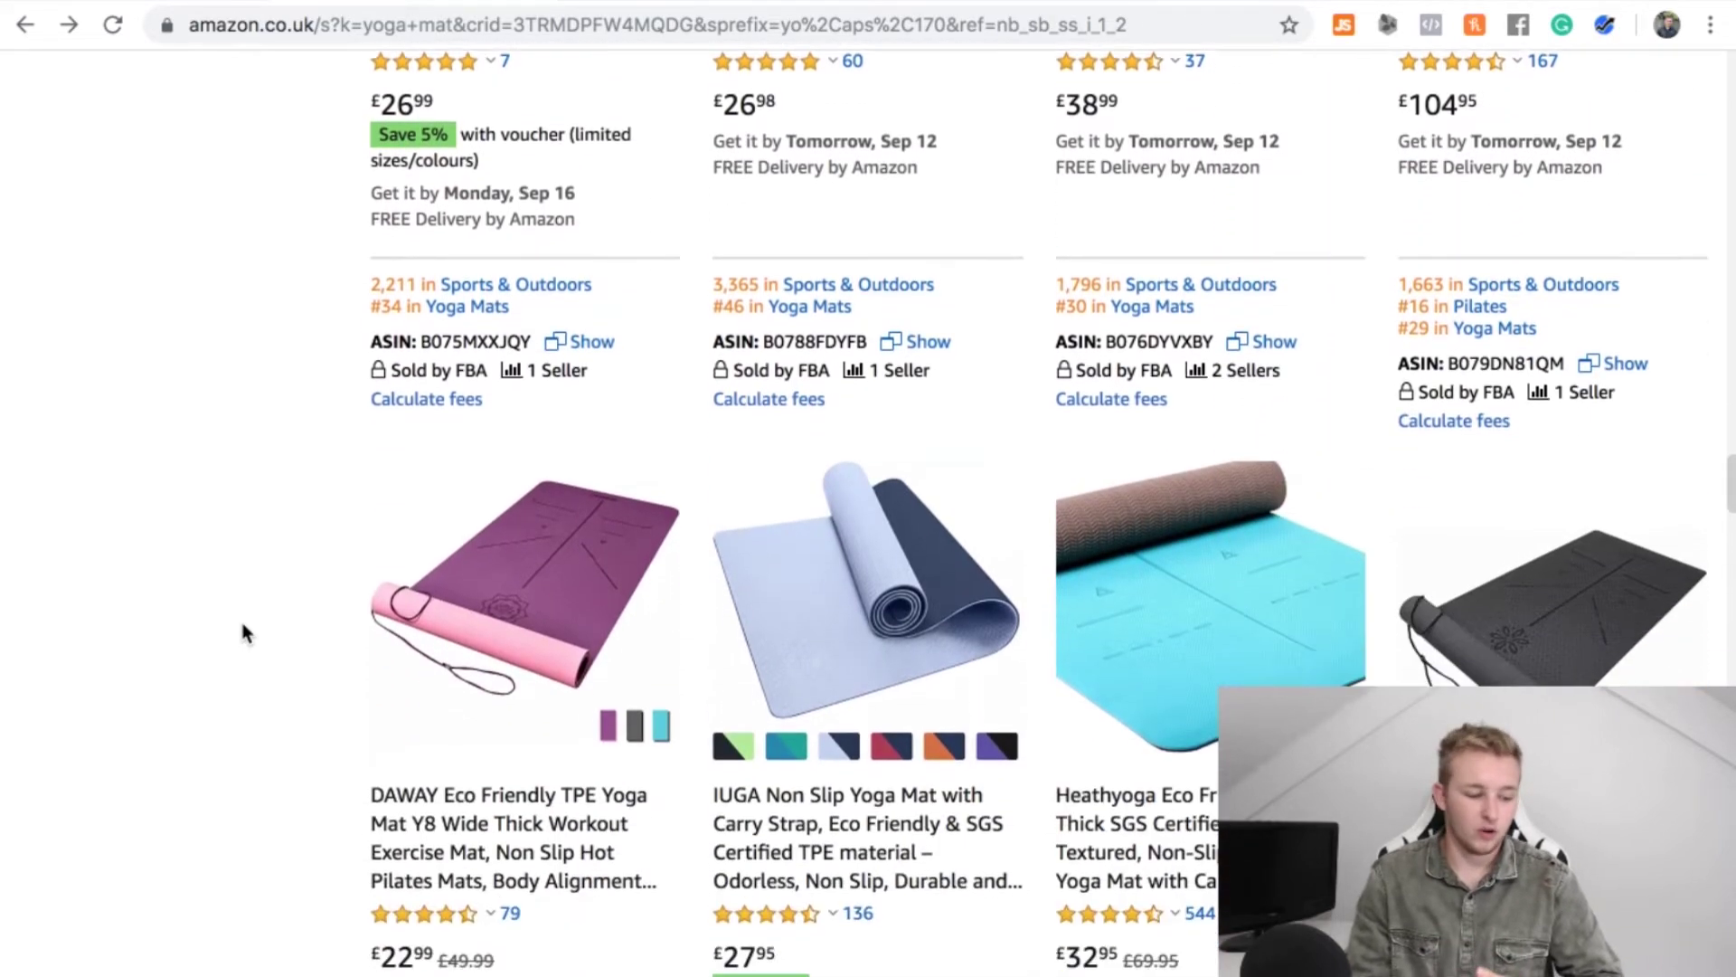
scroll(241, 624, down, 2)
scroll(241, 624, up, 10)
scroll(241, 626, up, 20)
scroll(241, 624, up, 20)
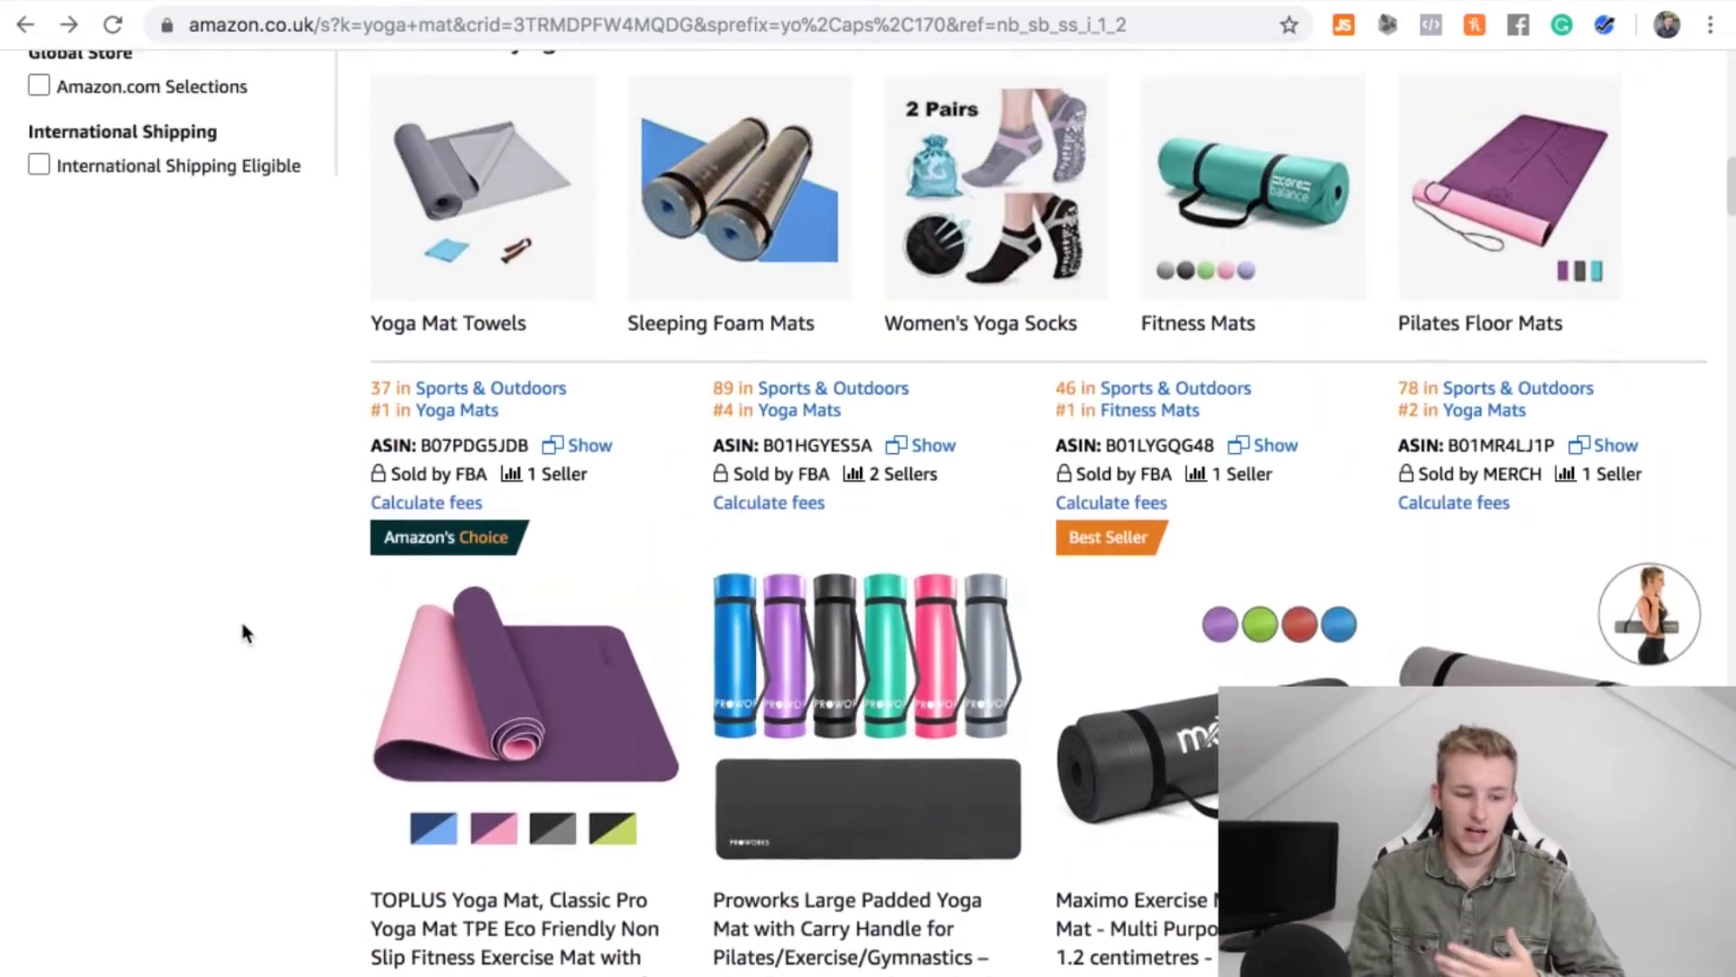
scroll(241, 617, up, 2)
scroll(241, 617, down, 5)
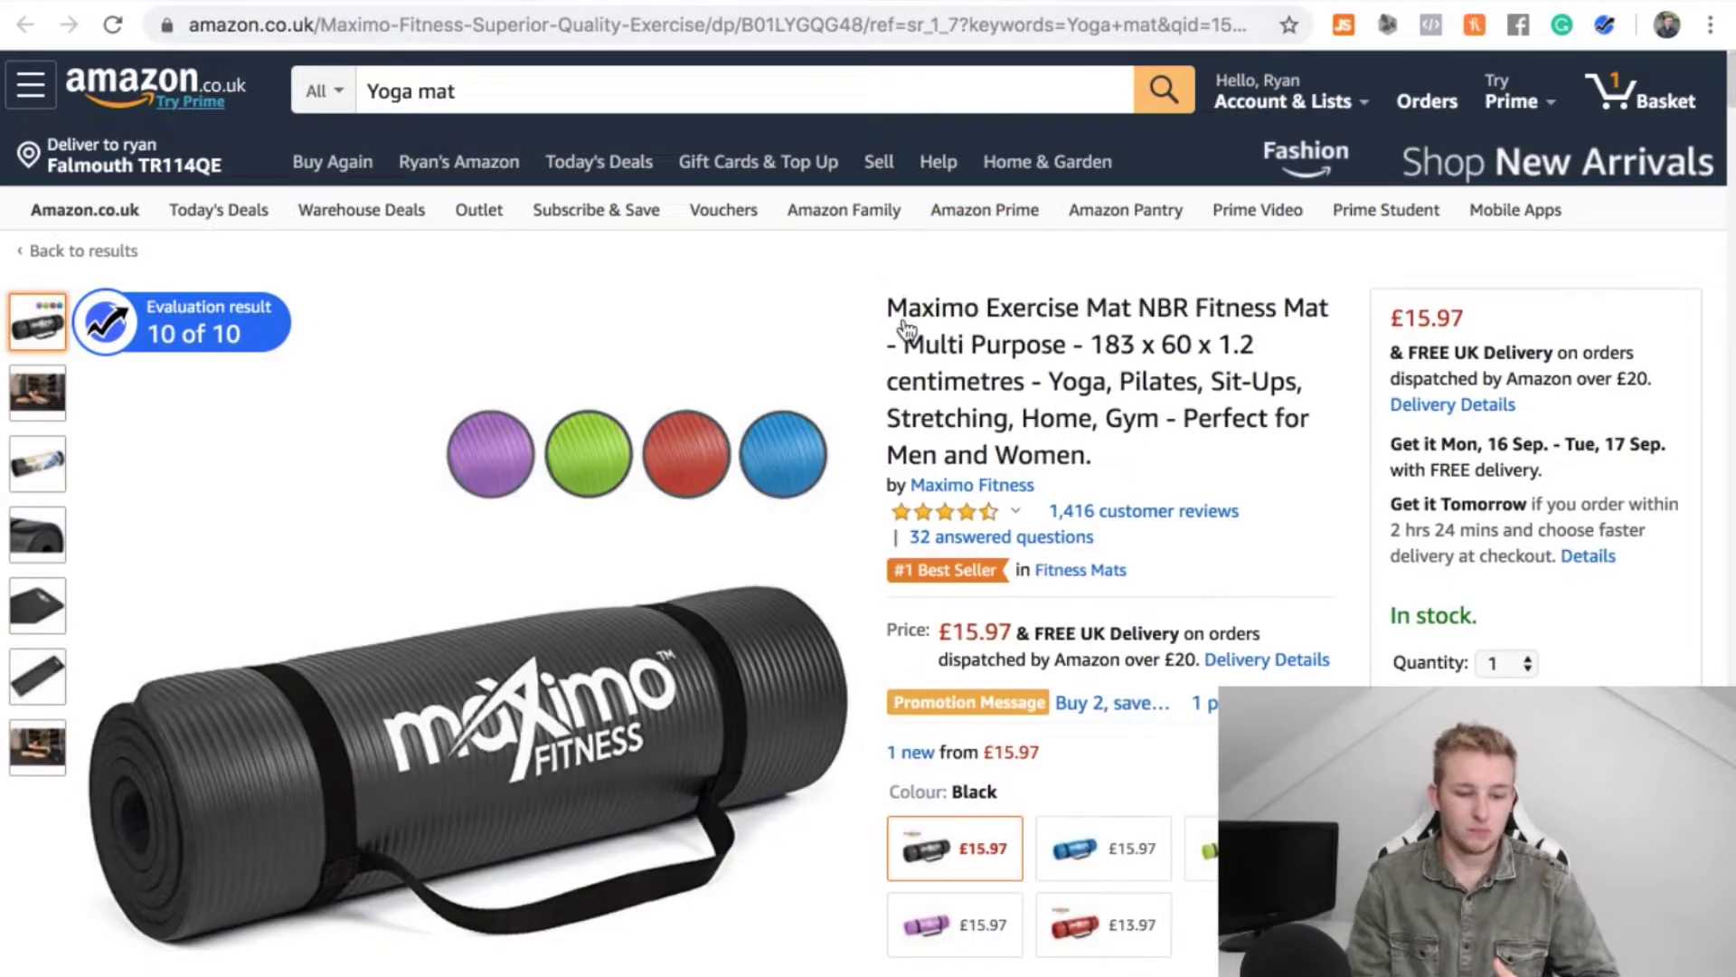
Examine the Maximo Exercise Mat listing from its product details to its customer reviews.
scroll(990, 472, down, 20)
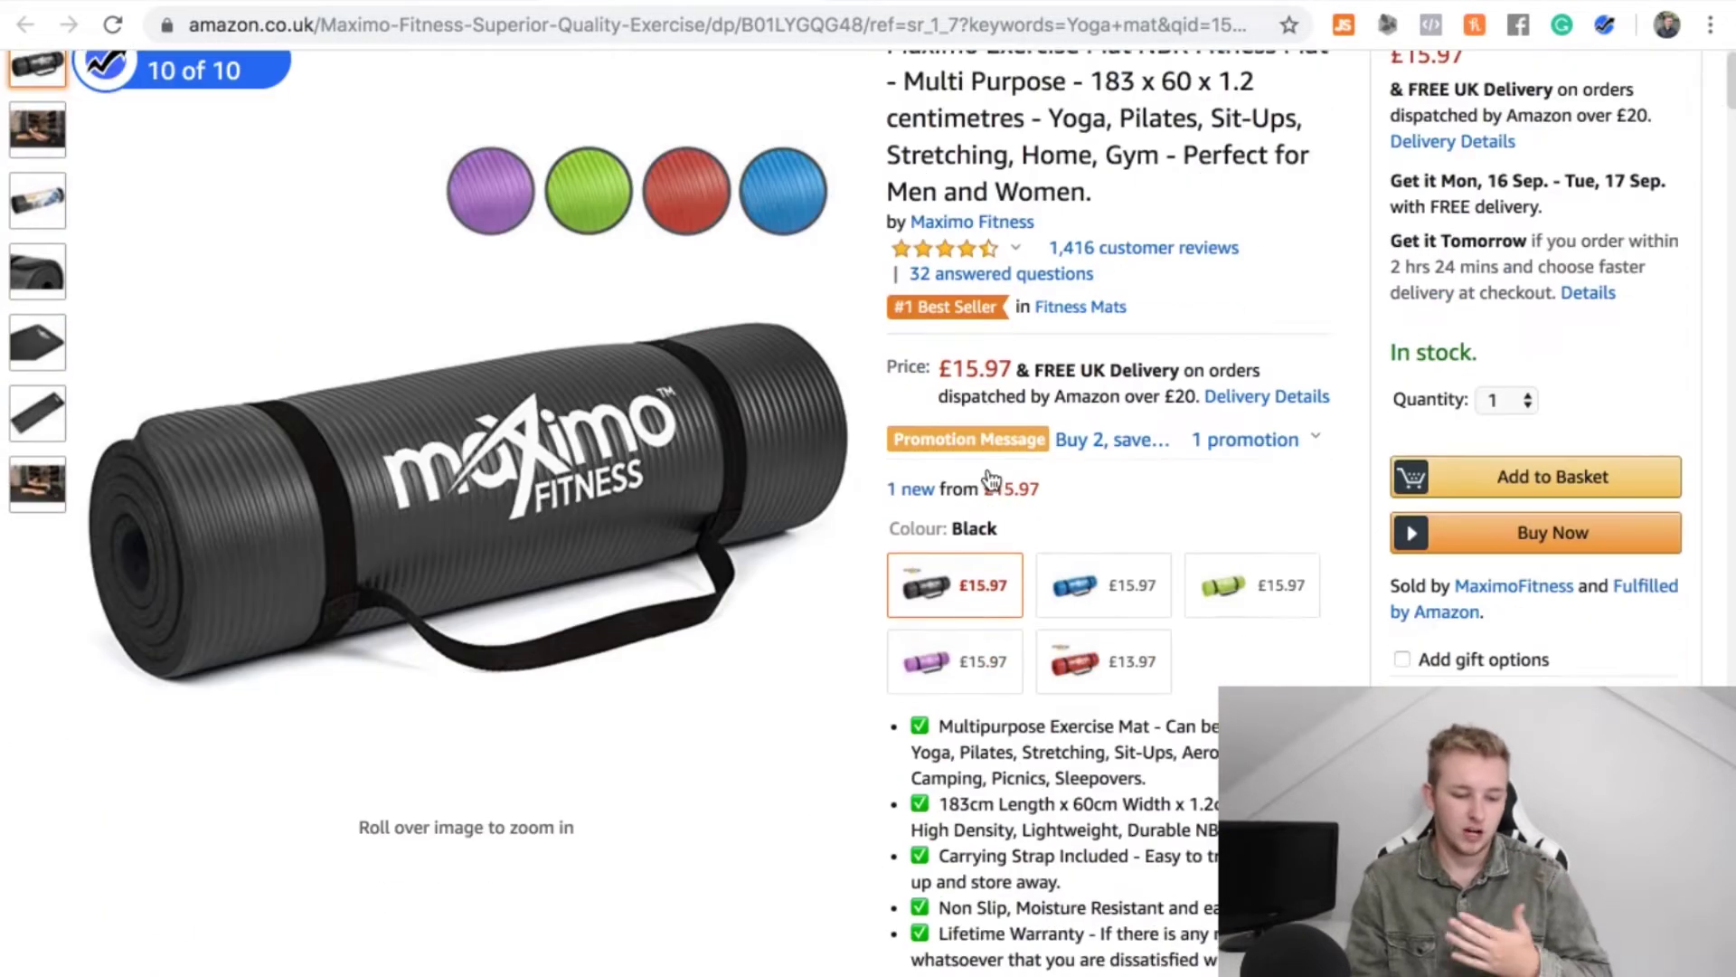
scroll(987, 471, down, 20)
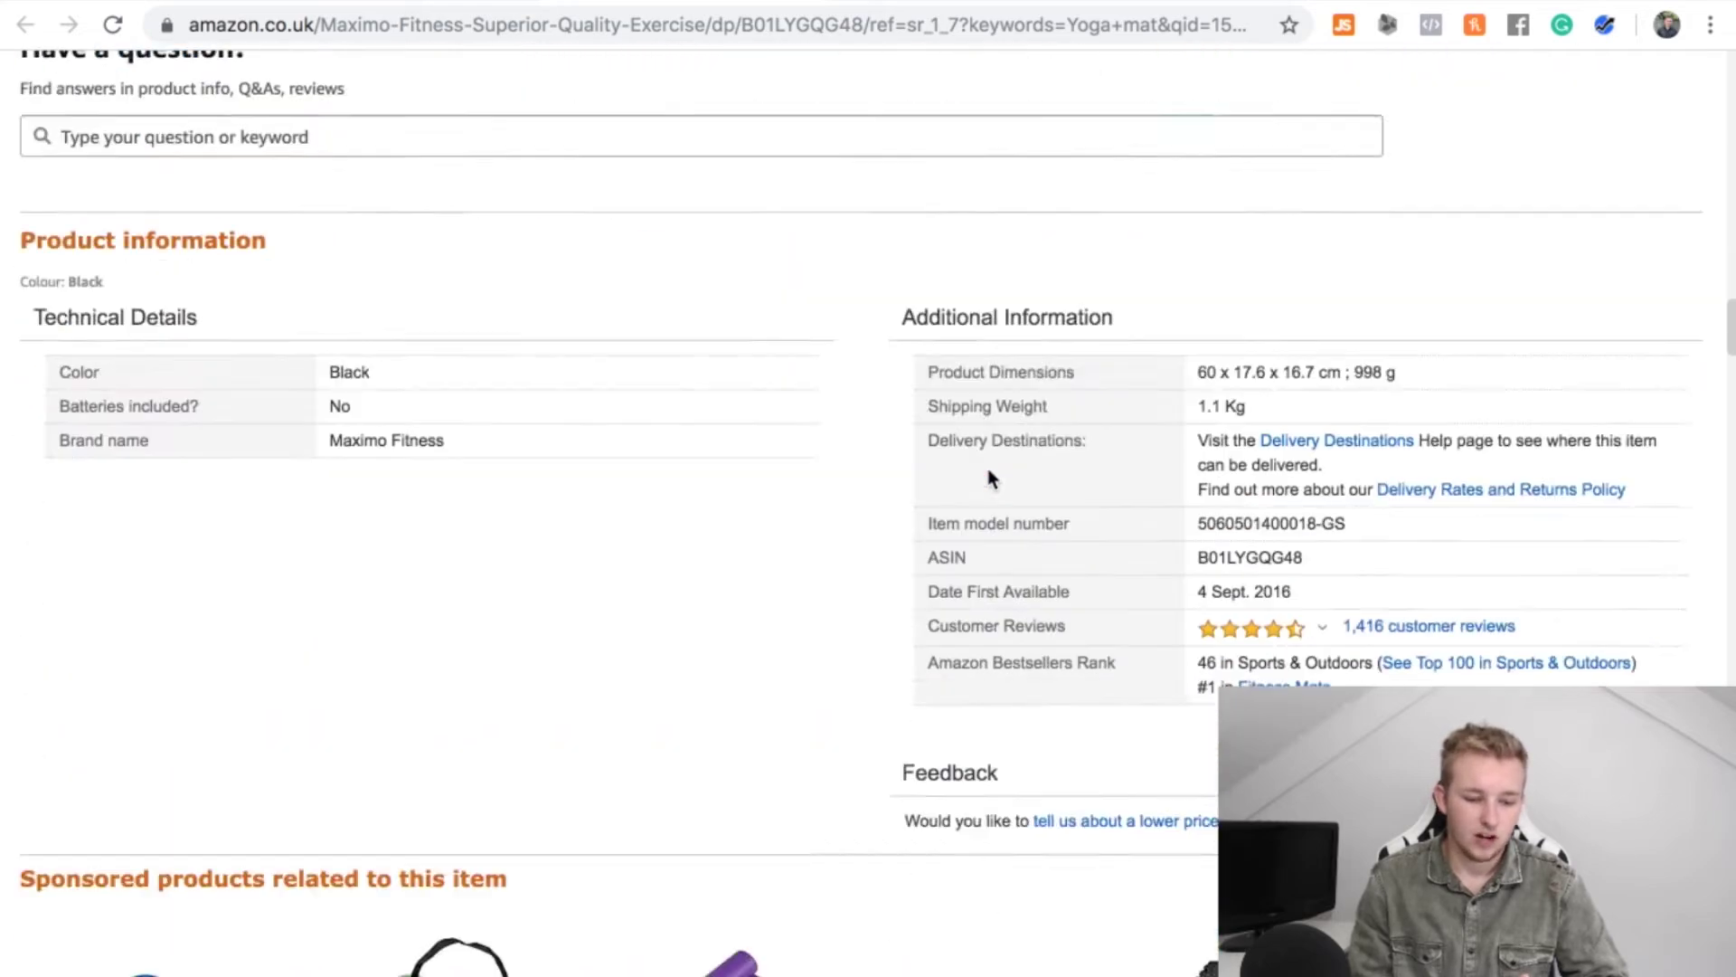
scroll(988, 475, down, 20)
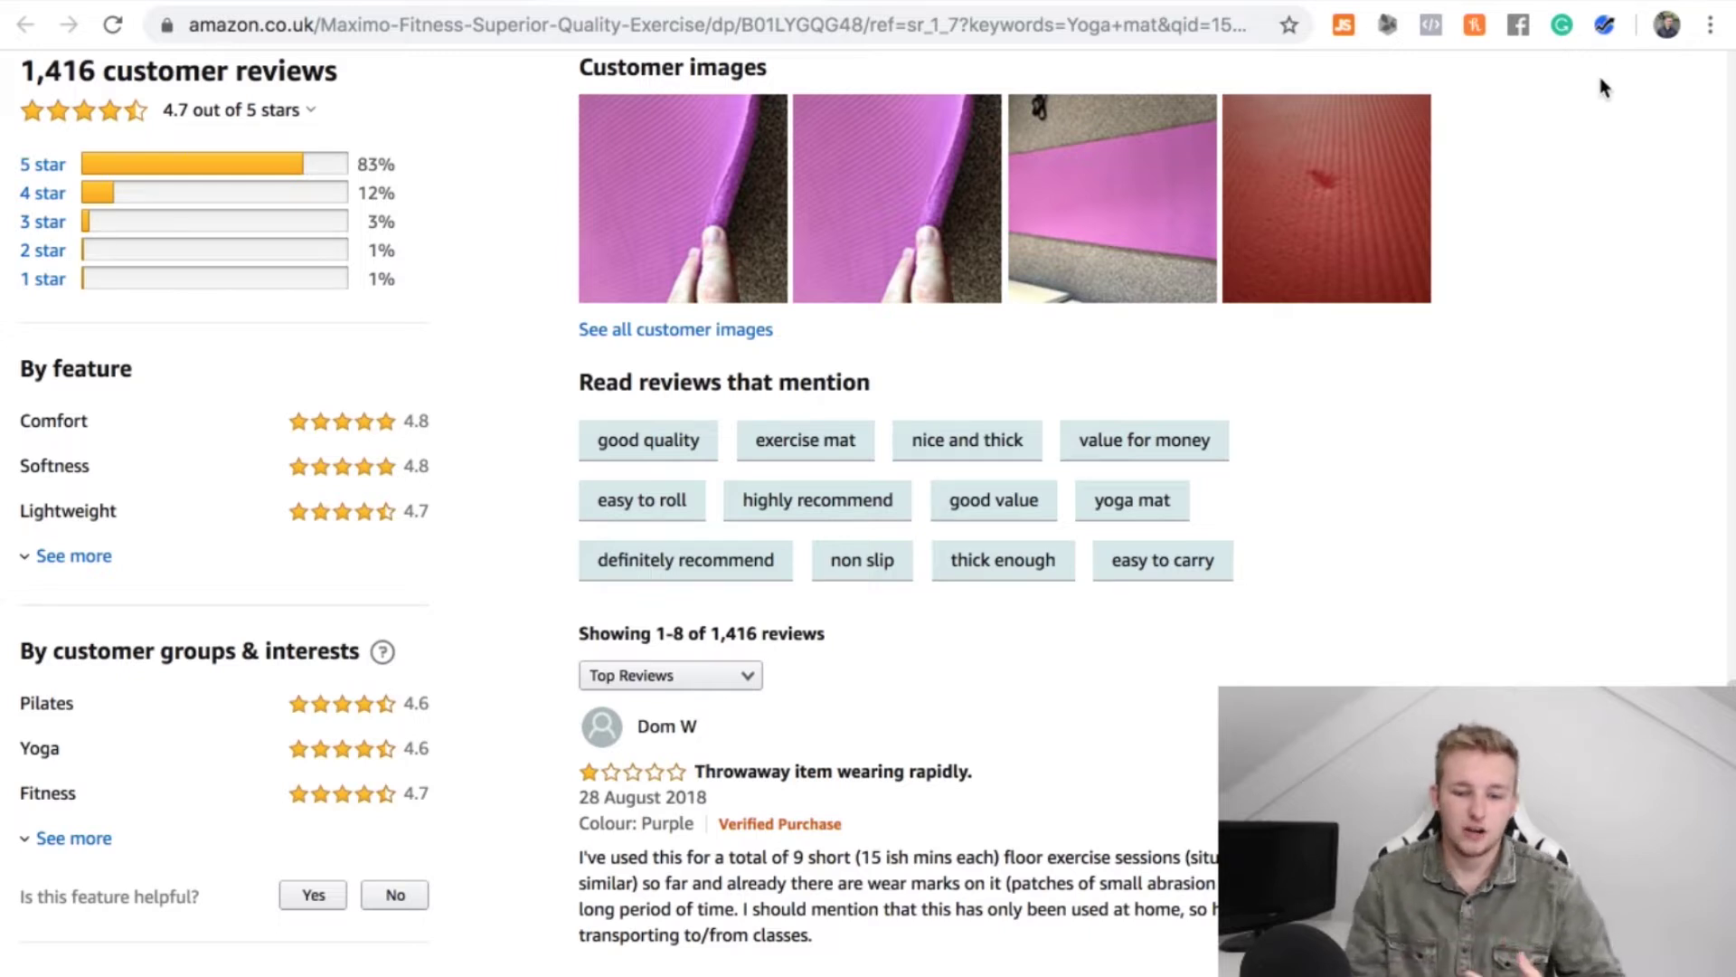
Extract the Maximo mat's reviews with Helium 10's Review Downloader, adding three-star ratings to the one- and two-star selection.
click(1608, 25)
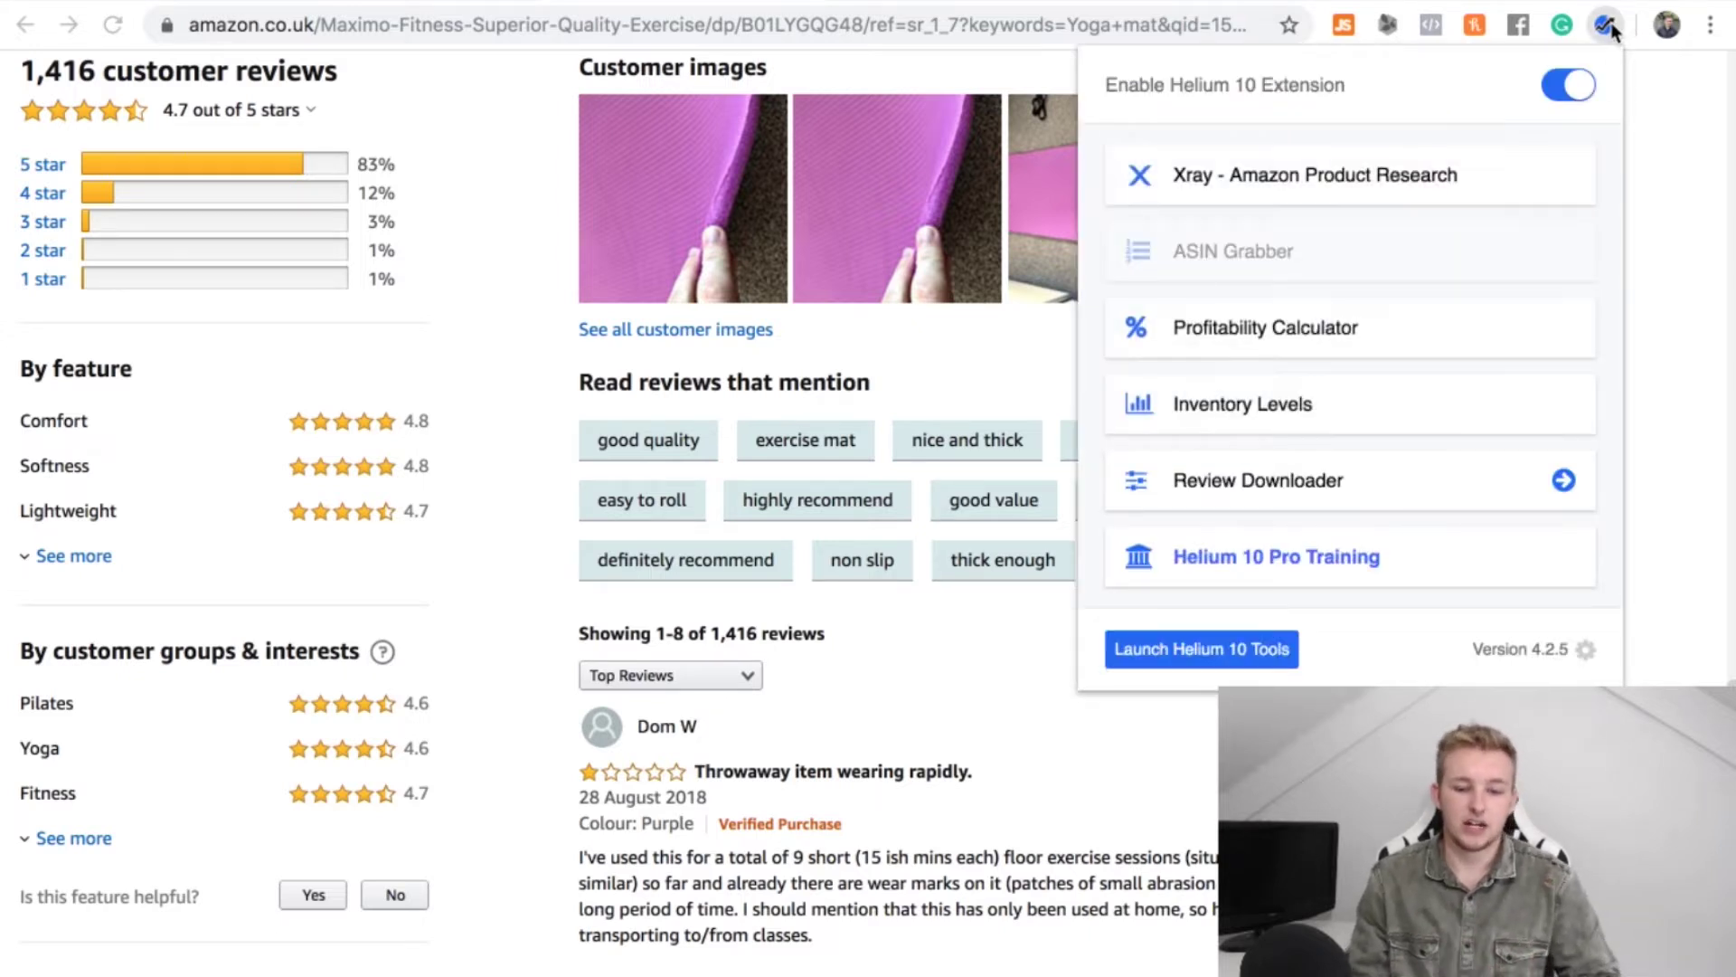
click(1355, 478)
scroll(1355, 475, down, 2)
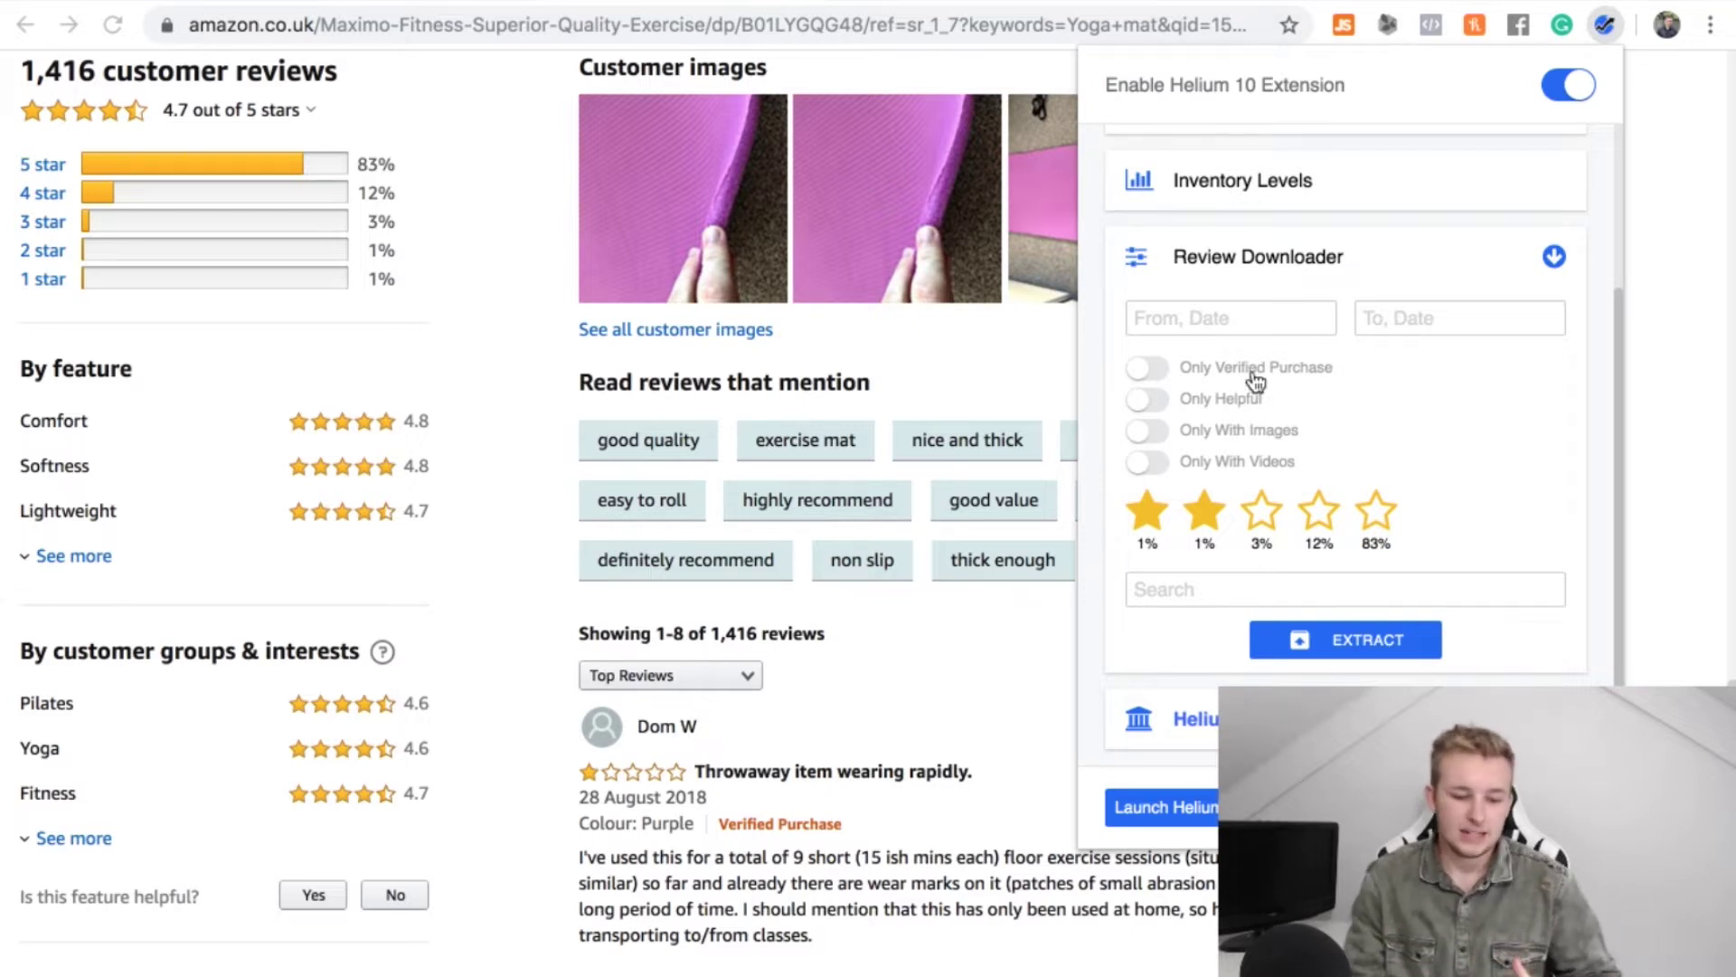
click(1260, 508)
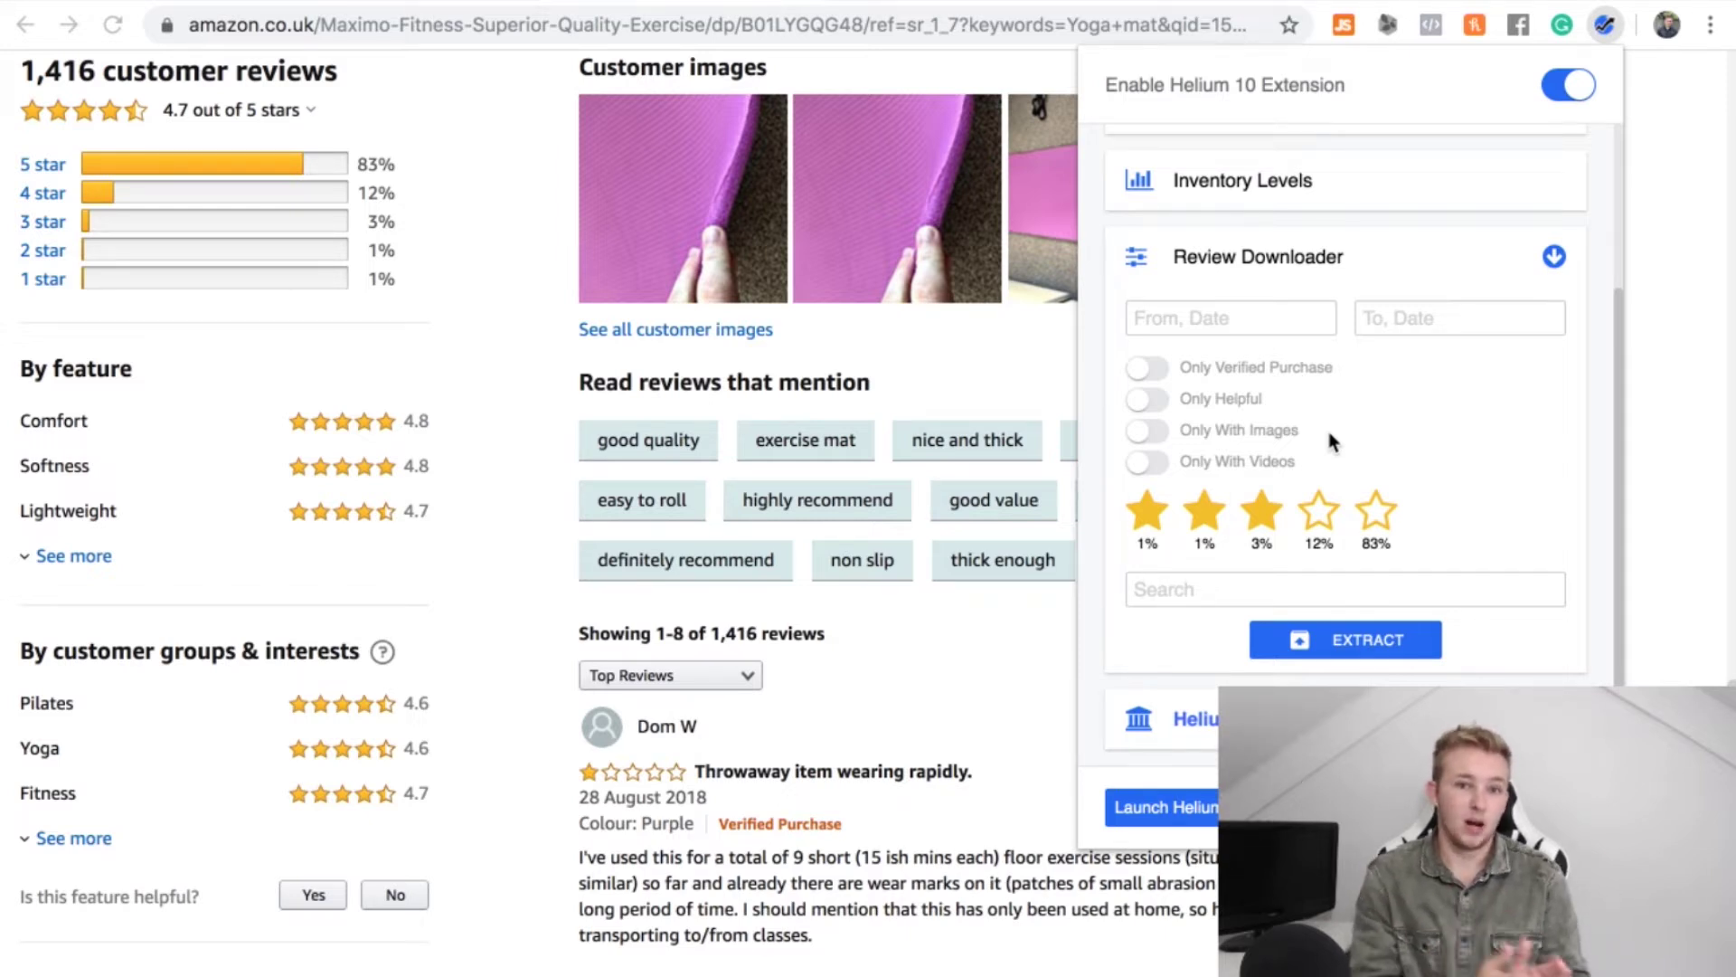
scroll(1329, 433, down, 1)
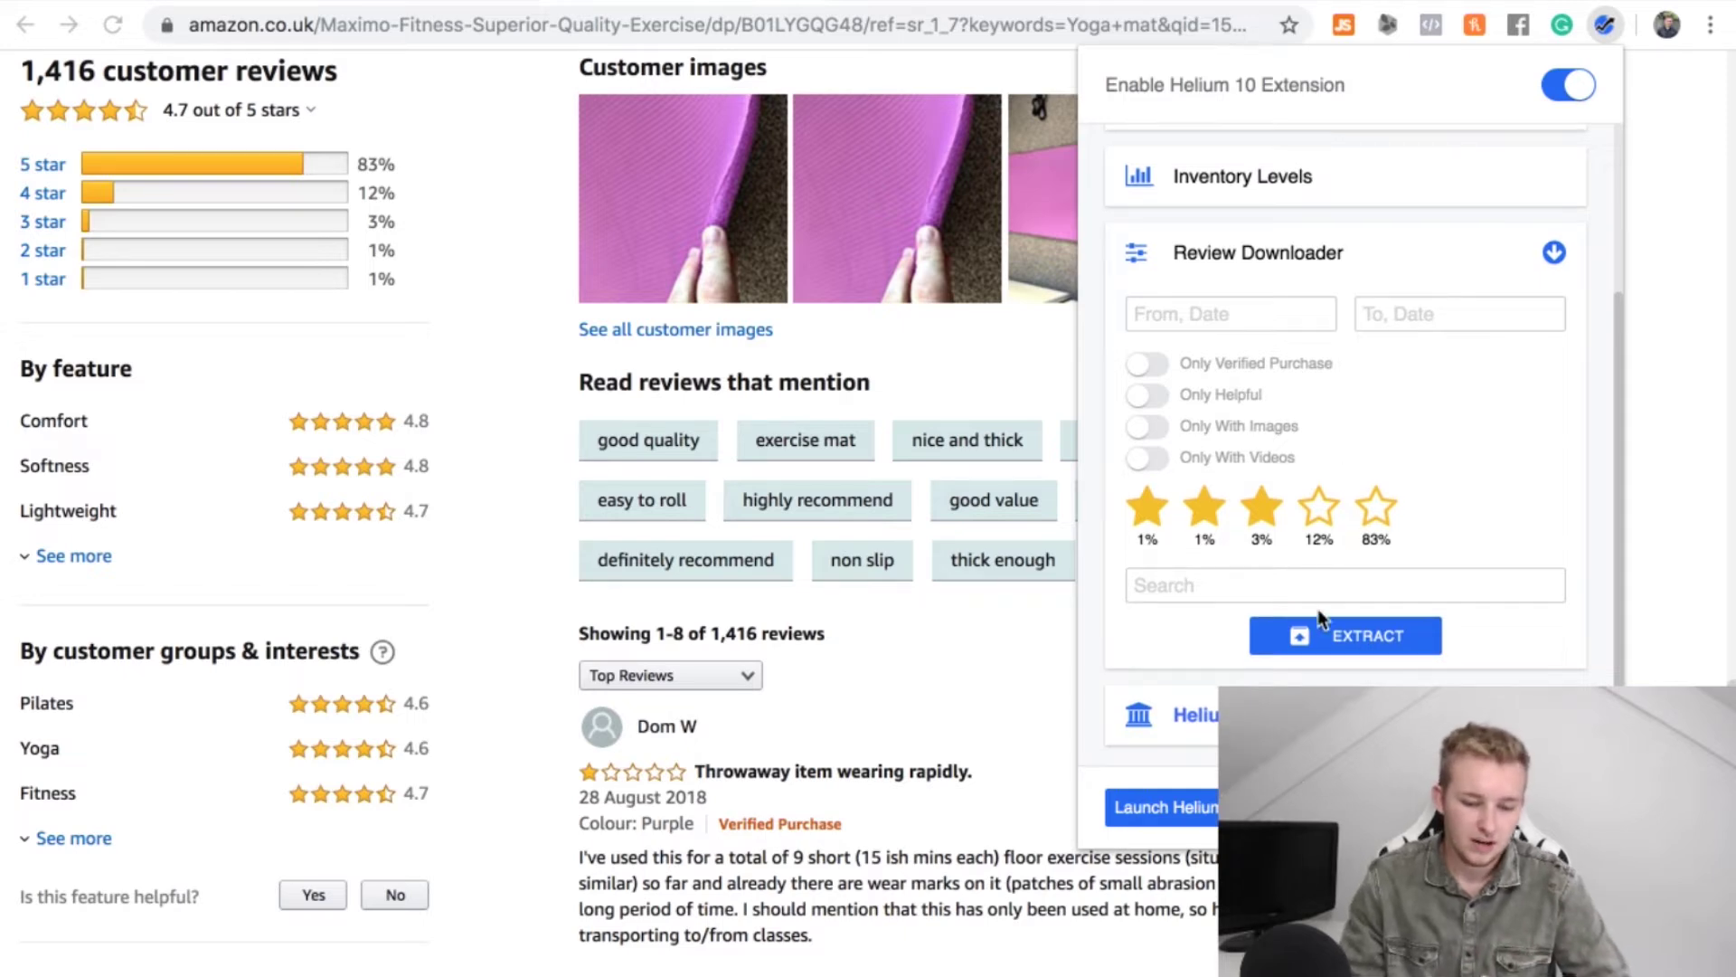
click(1322, 635)
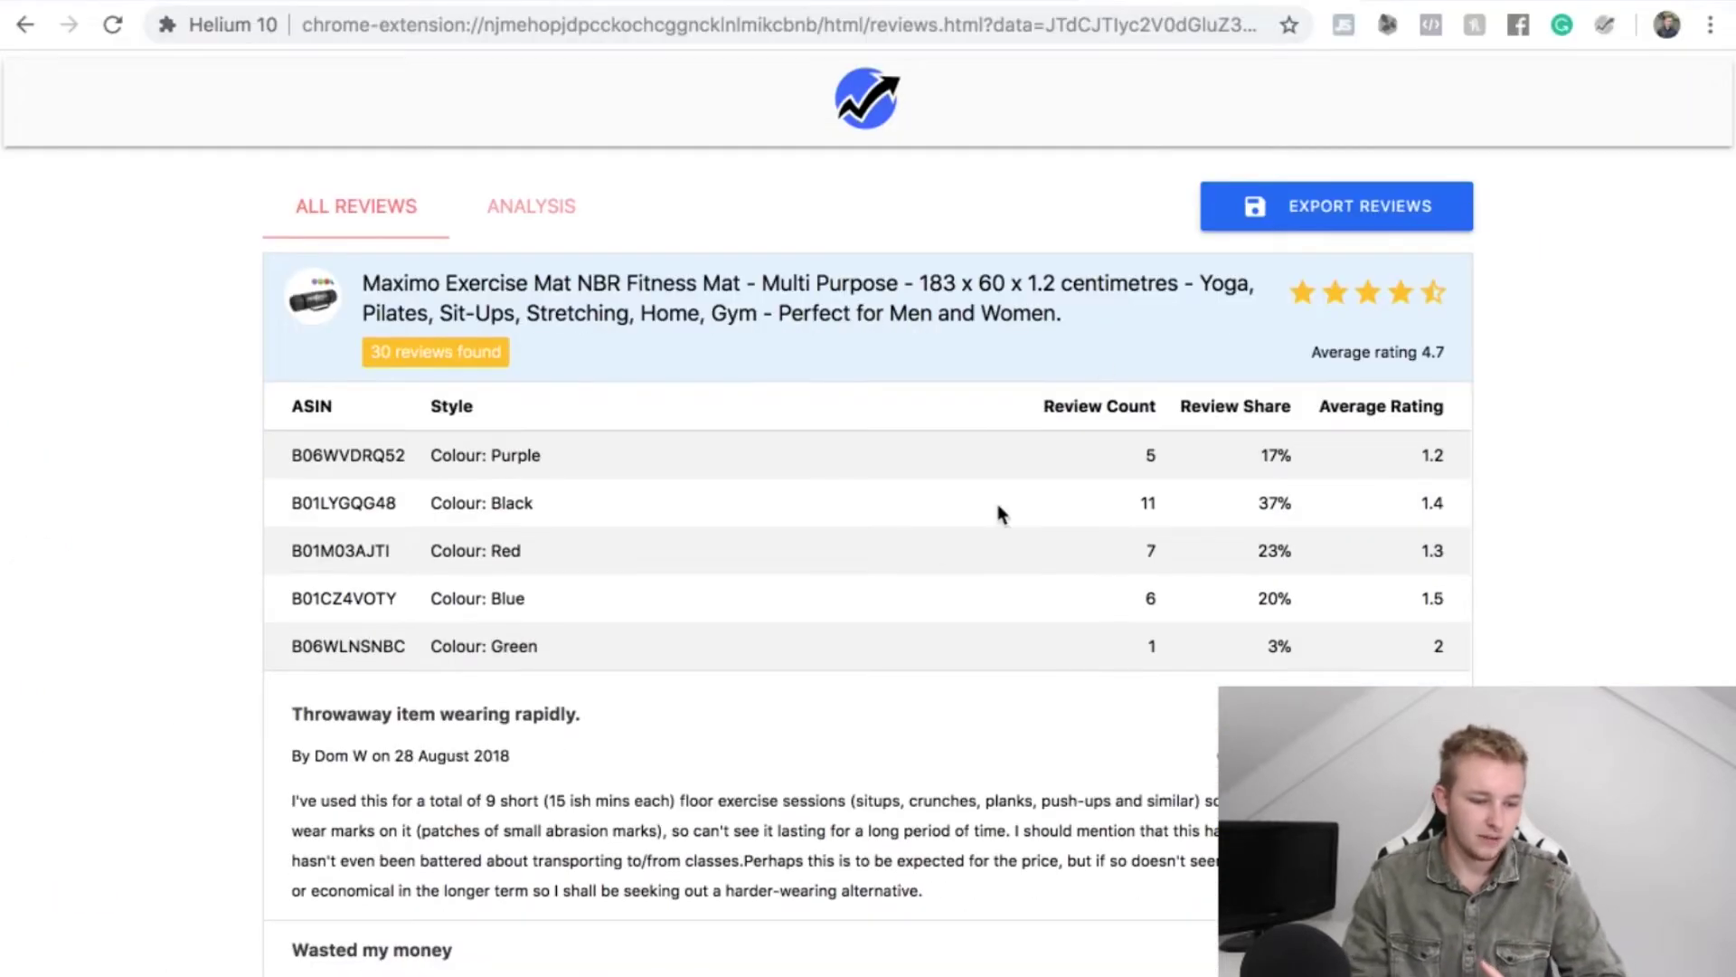
Read through the extracted low-rated reviews of the Maximo mat for recurring complaints.
scroll(877, 624, down, 12)
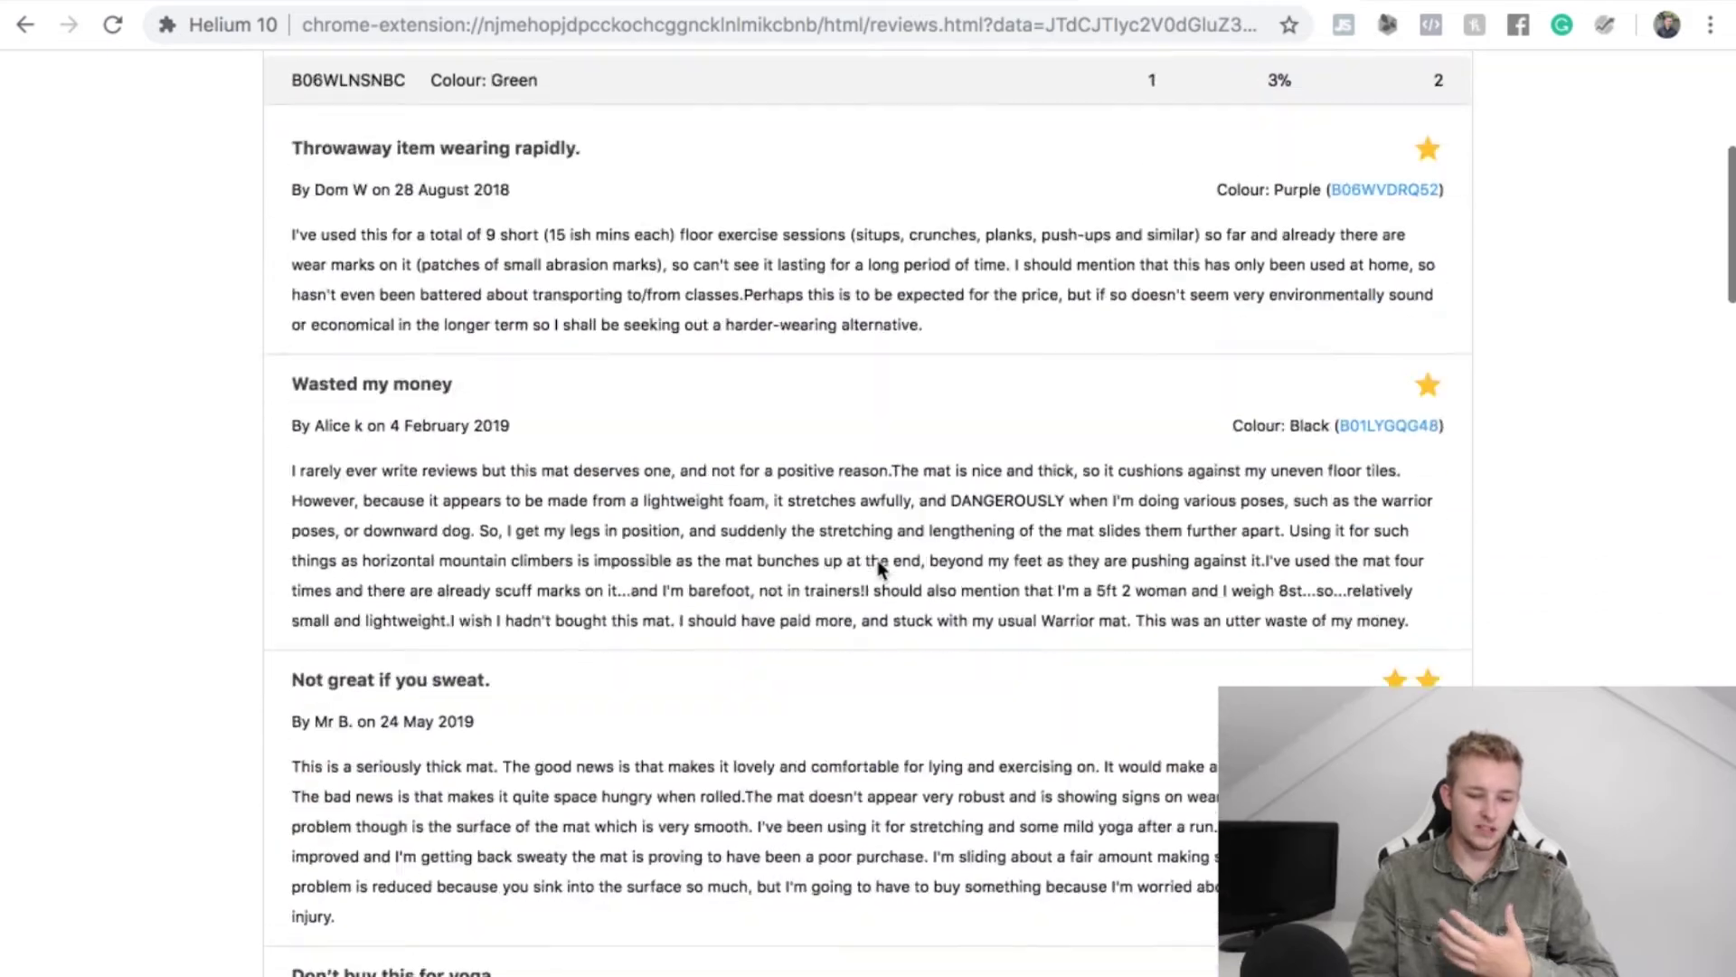
scroll(877, 566, down, 20)
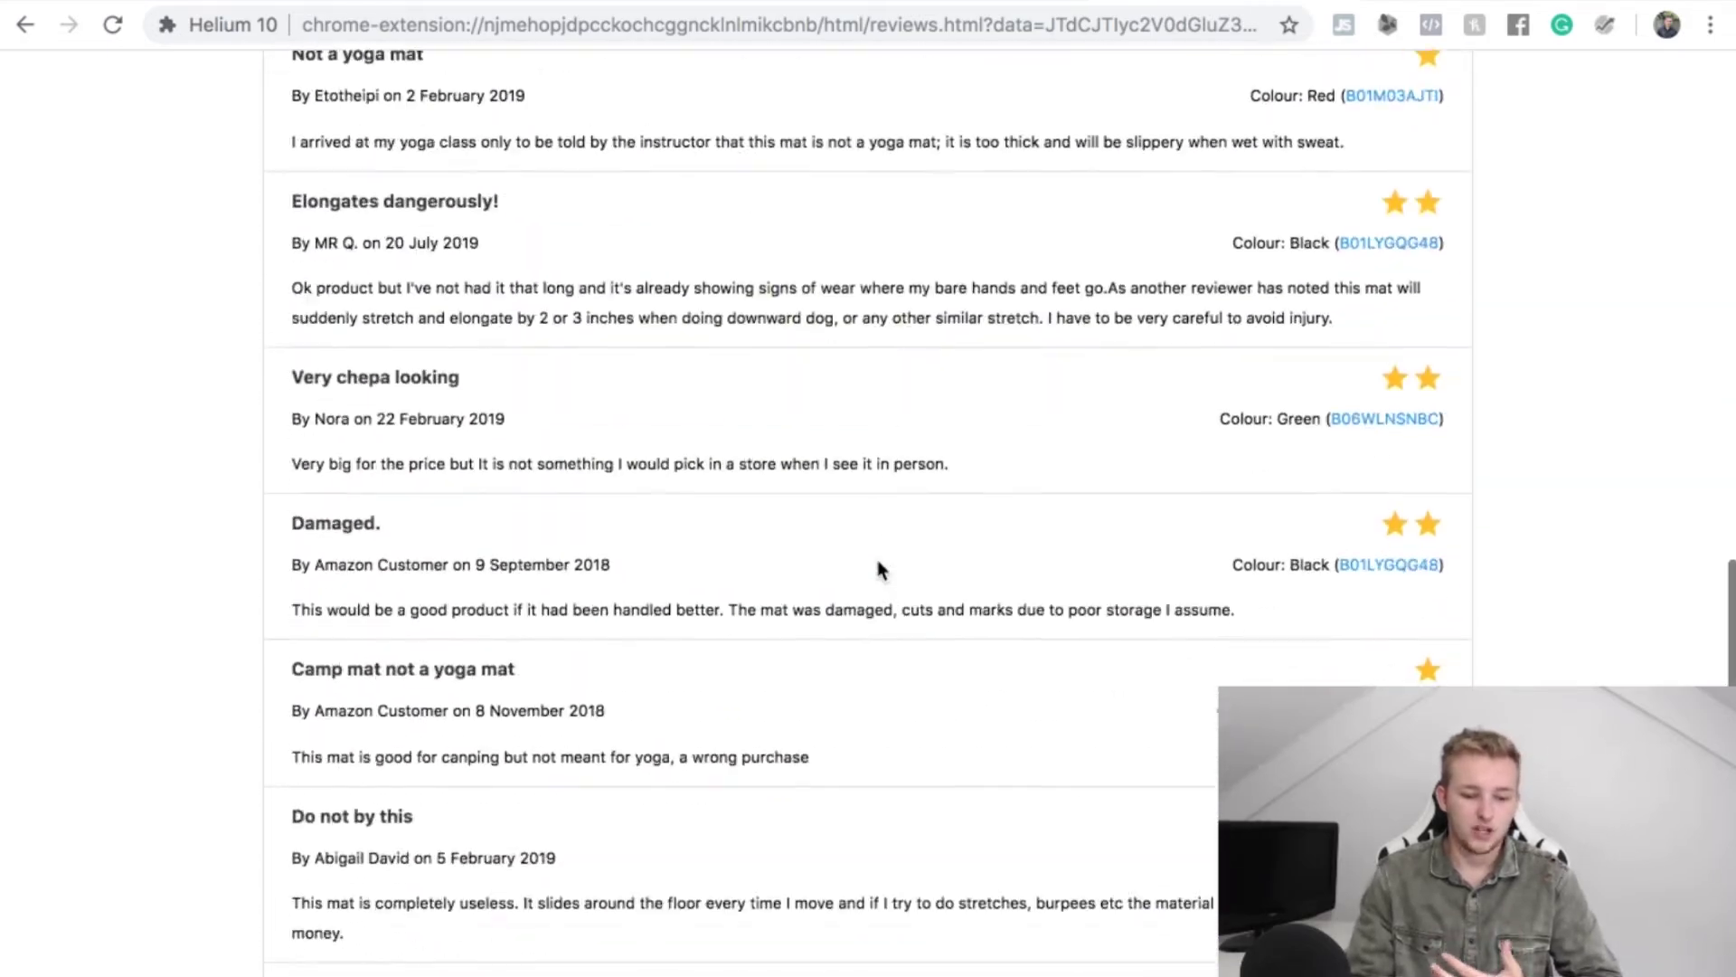
scroll(877, 568, down, 20)
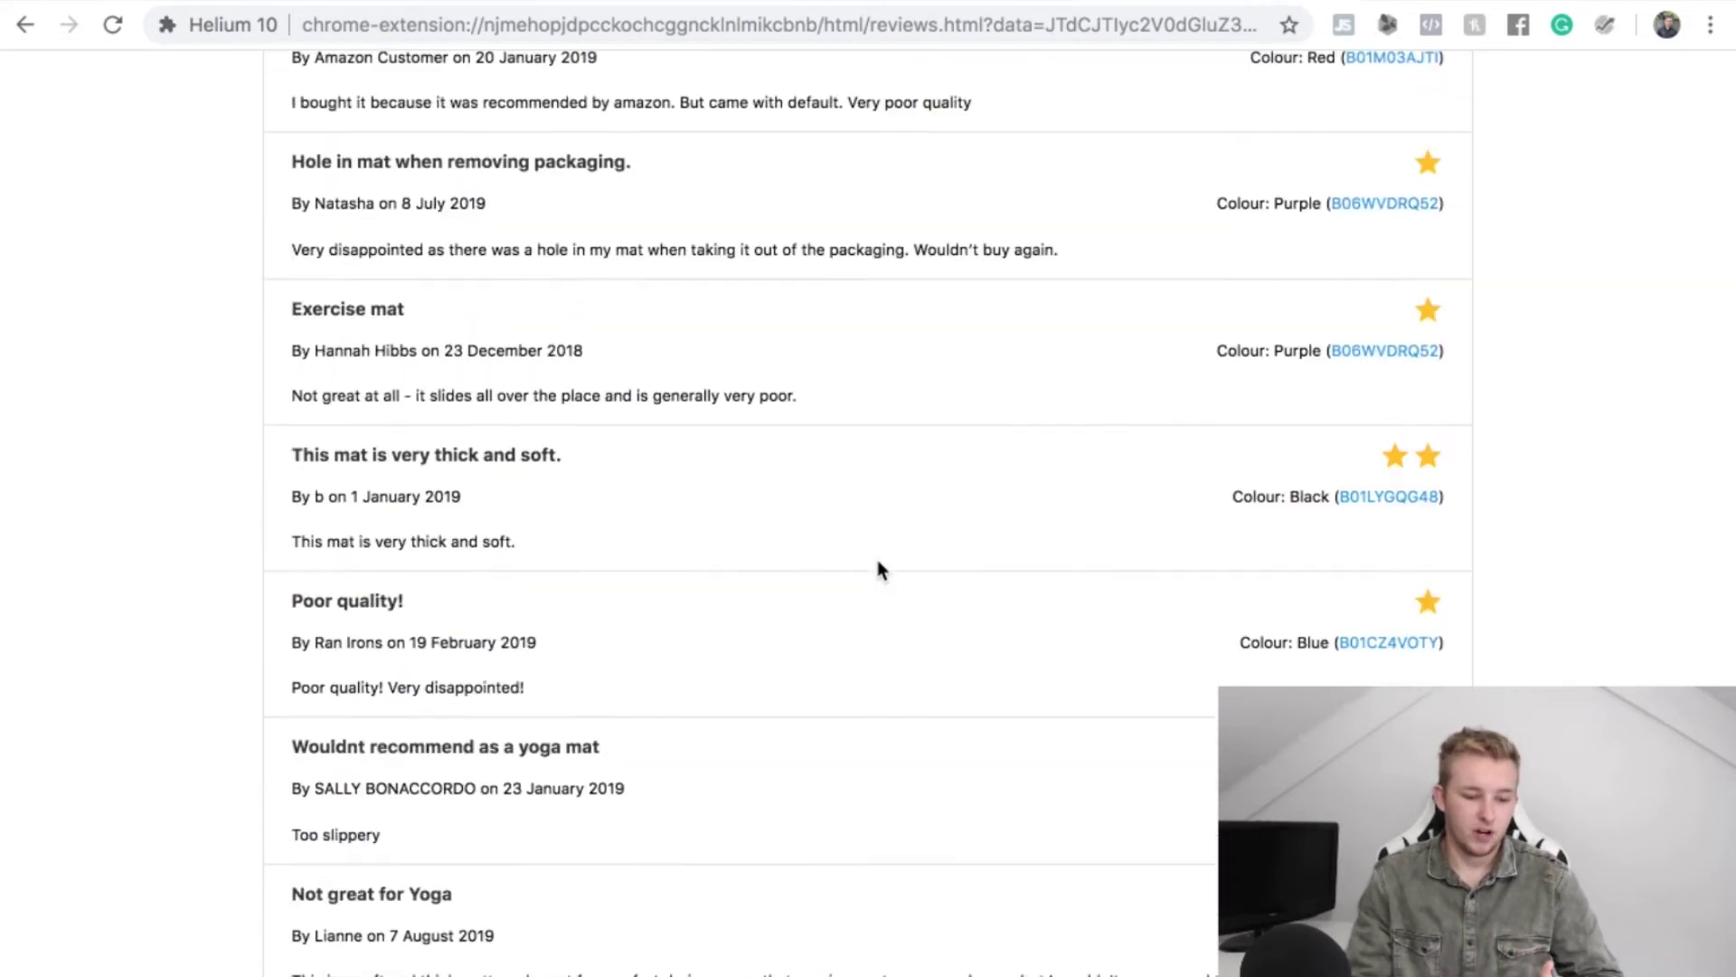
scroll(877, 561, up, 20)
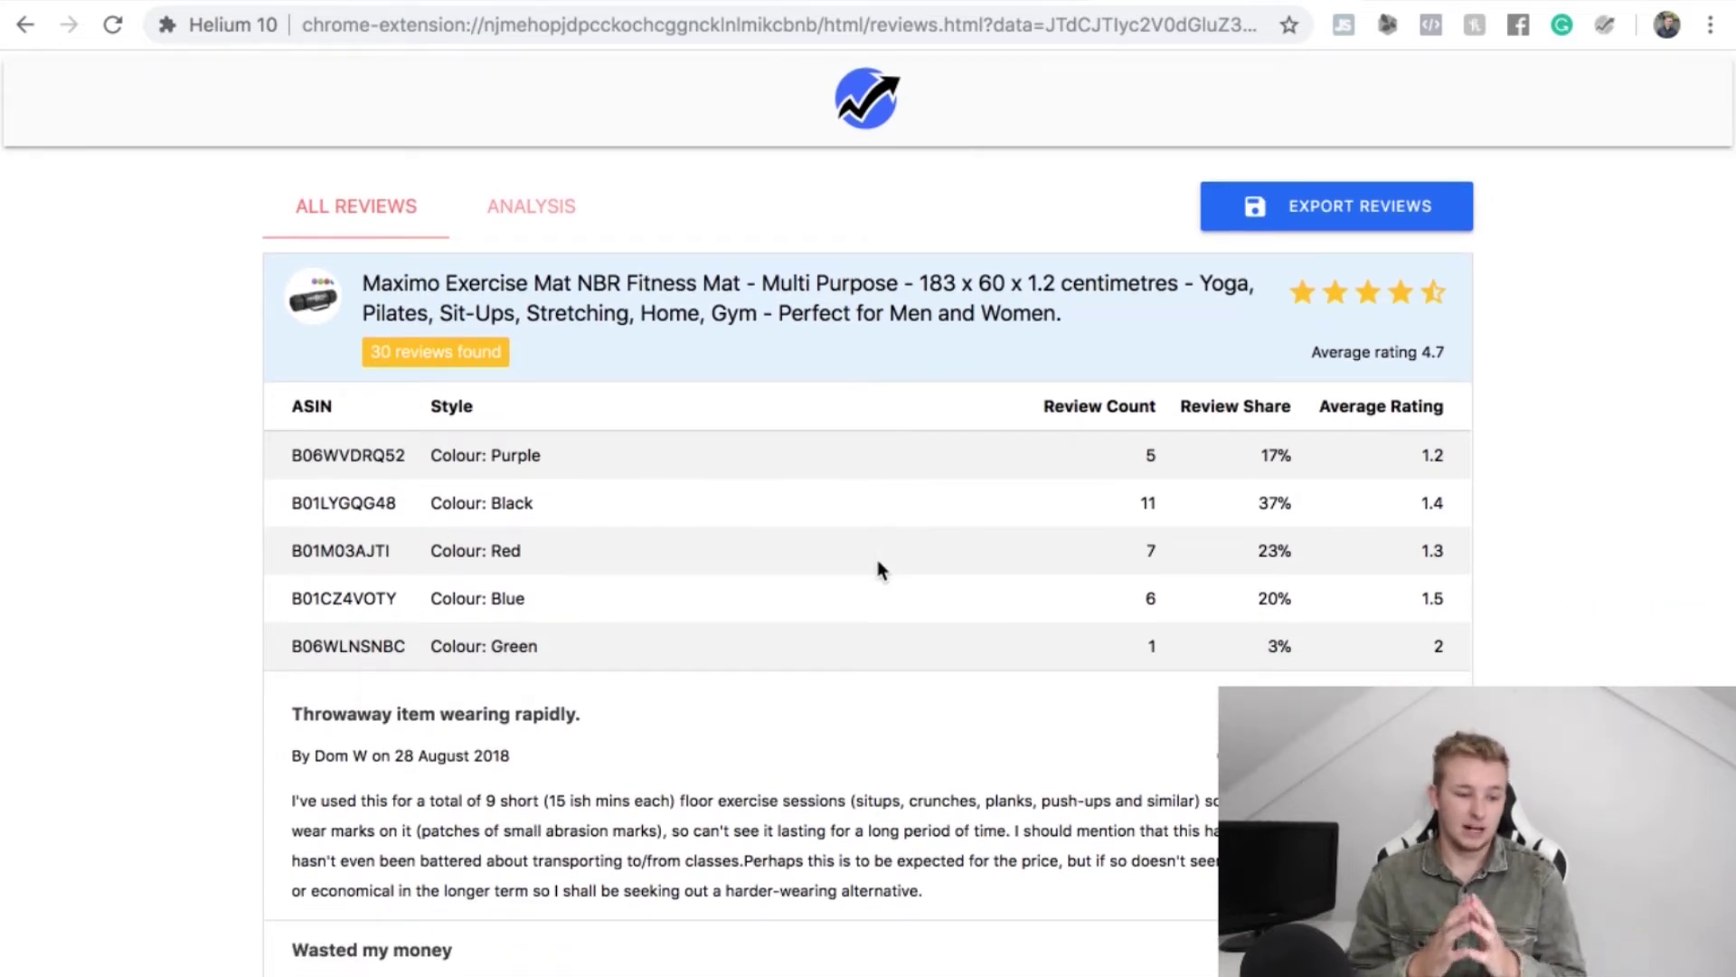
Show the phrase analysis of the Maximo mat's reviews and examine the recurring phrases with their ratings.
click(529, 206)
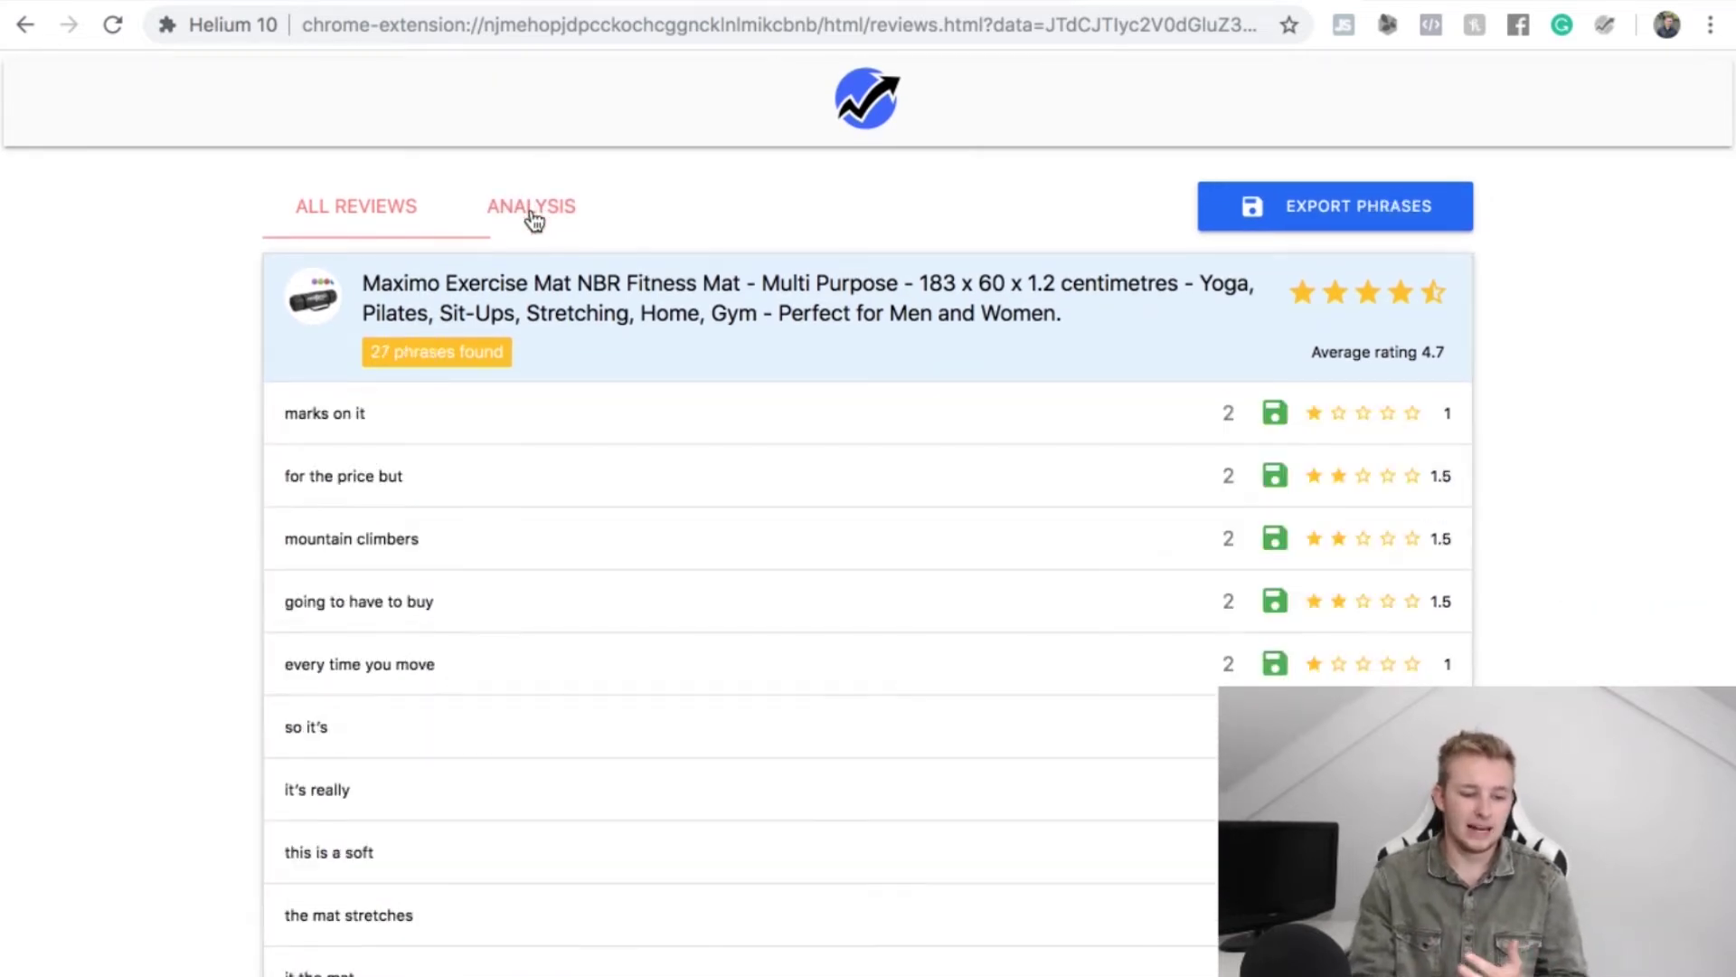
scroll(695, 639, down, 4)
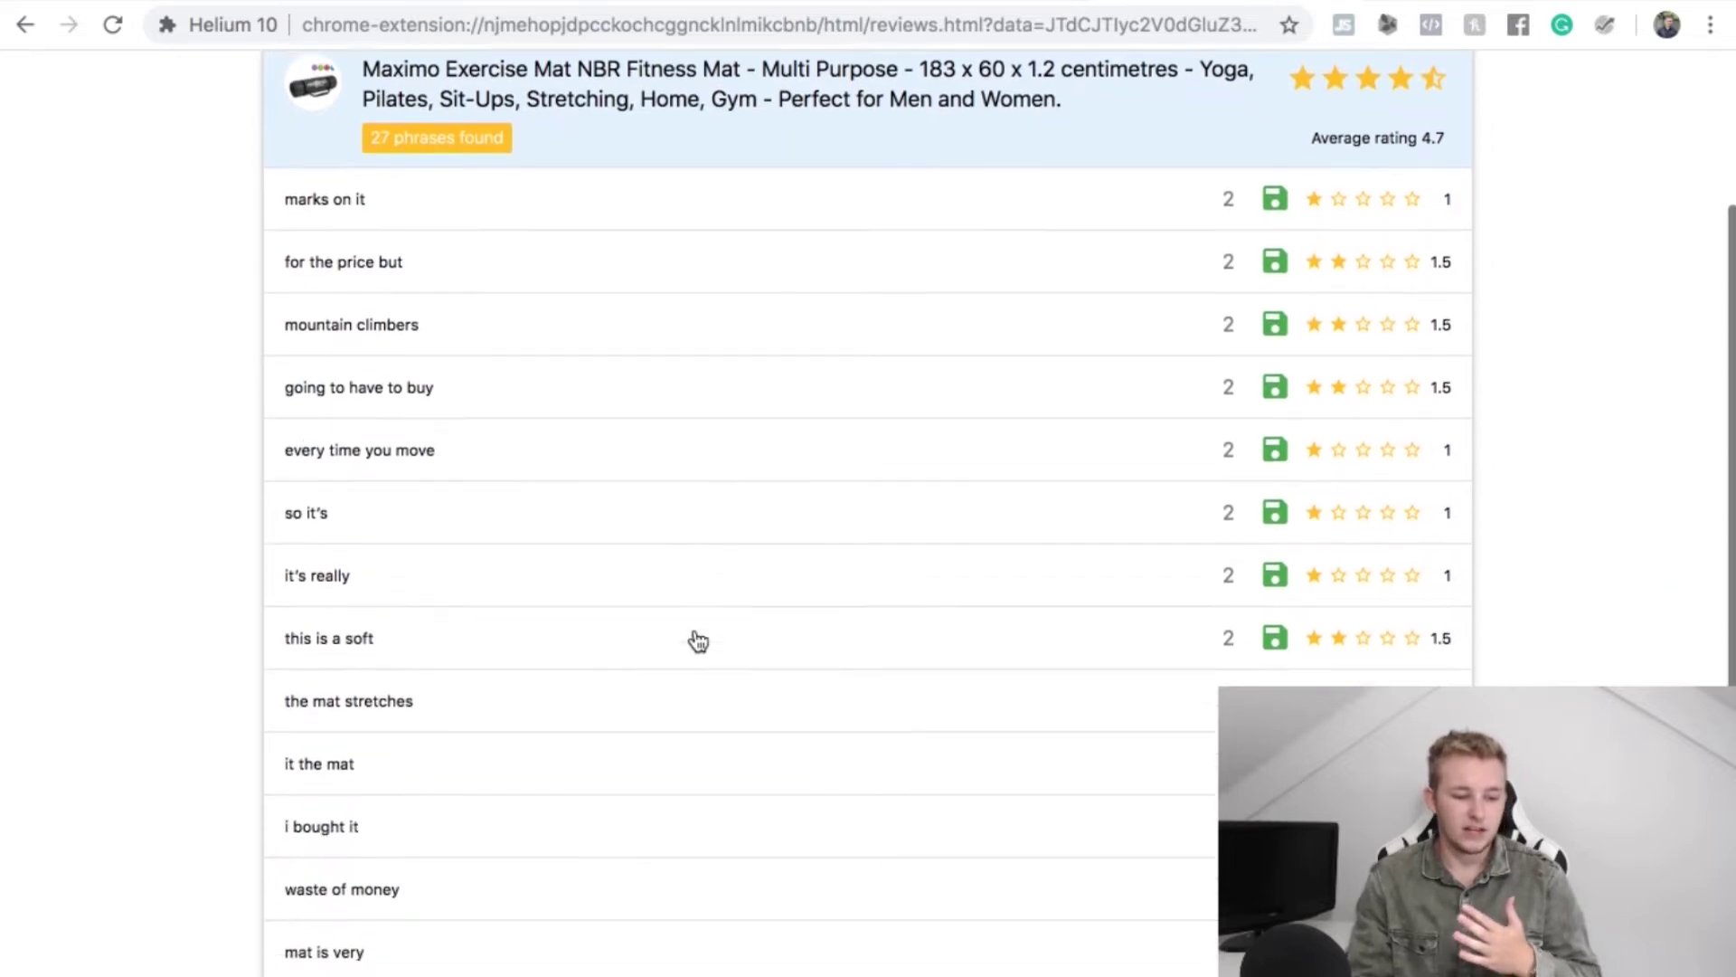
scroll(698, 640, down, 1)
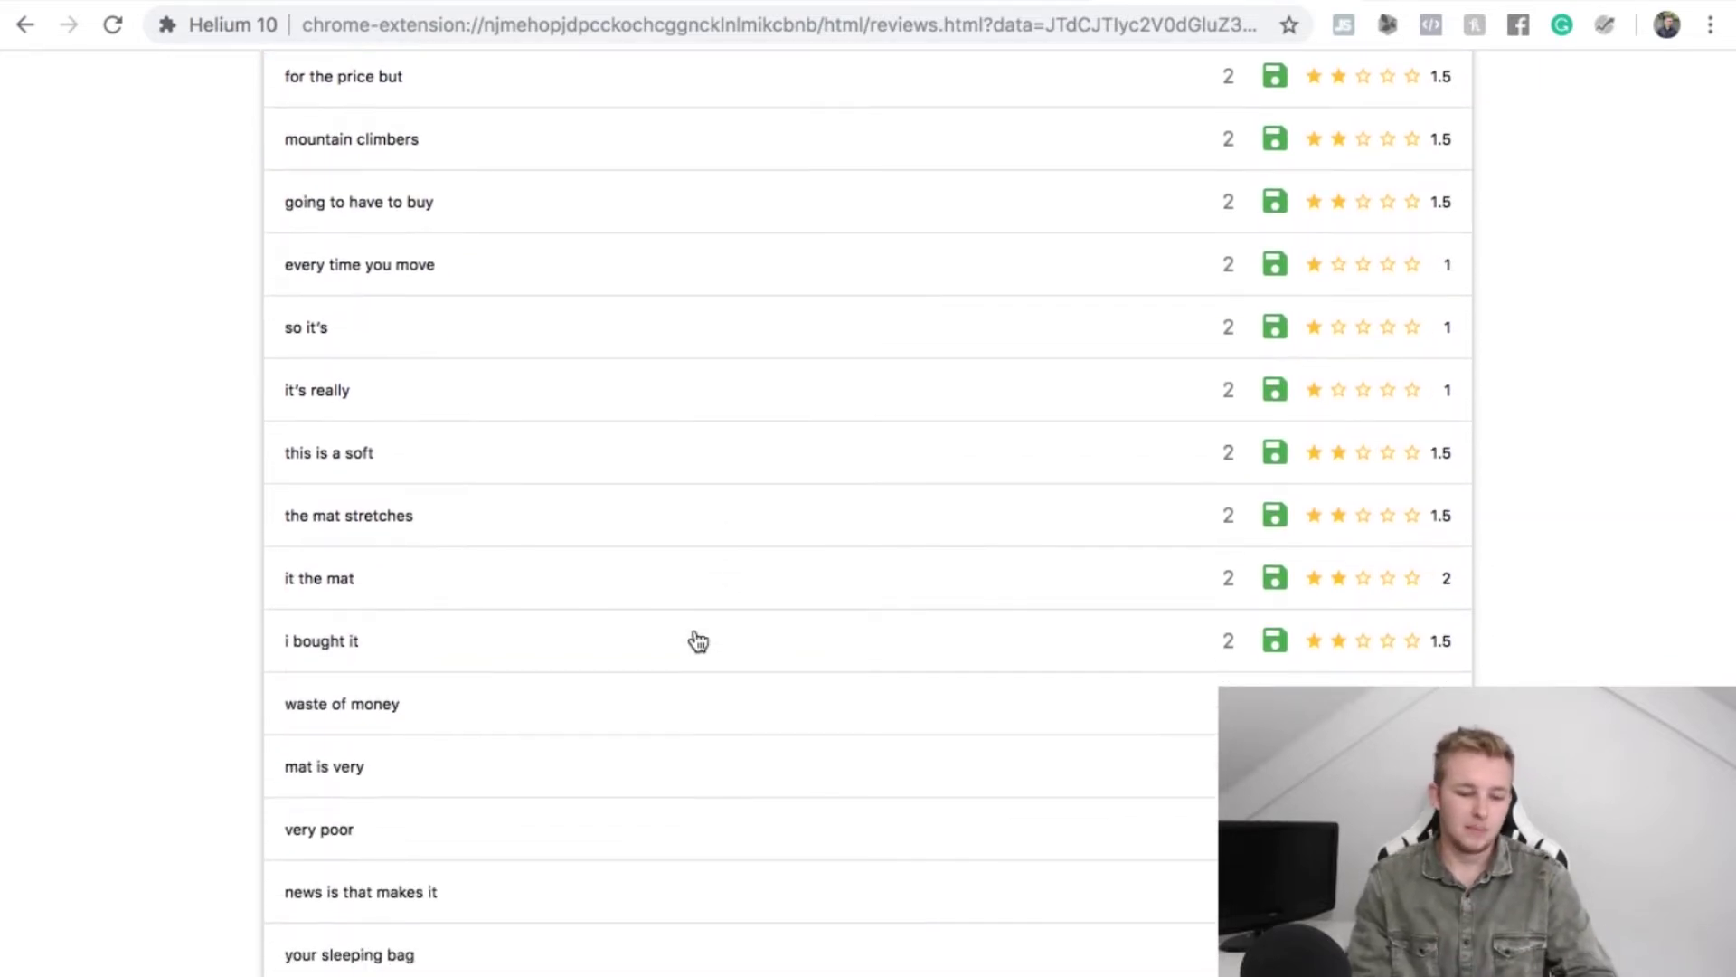
scroll(698, 640, up, 1)
scroll(698, 640, up, 4)
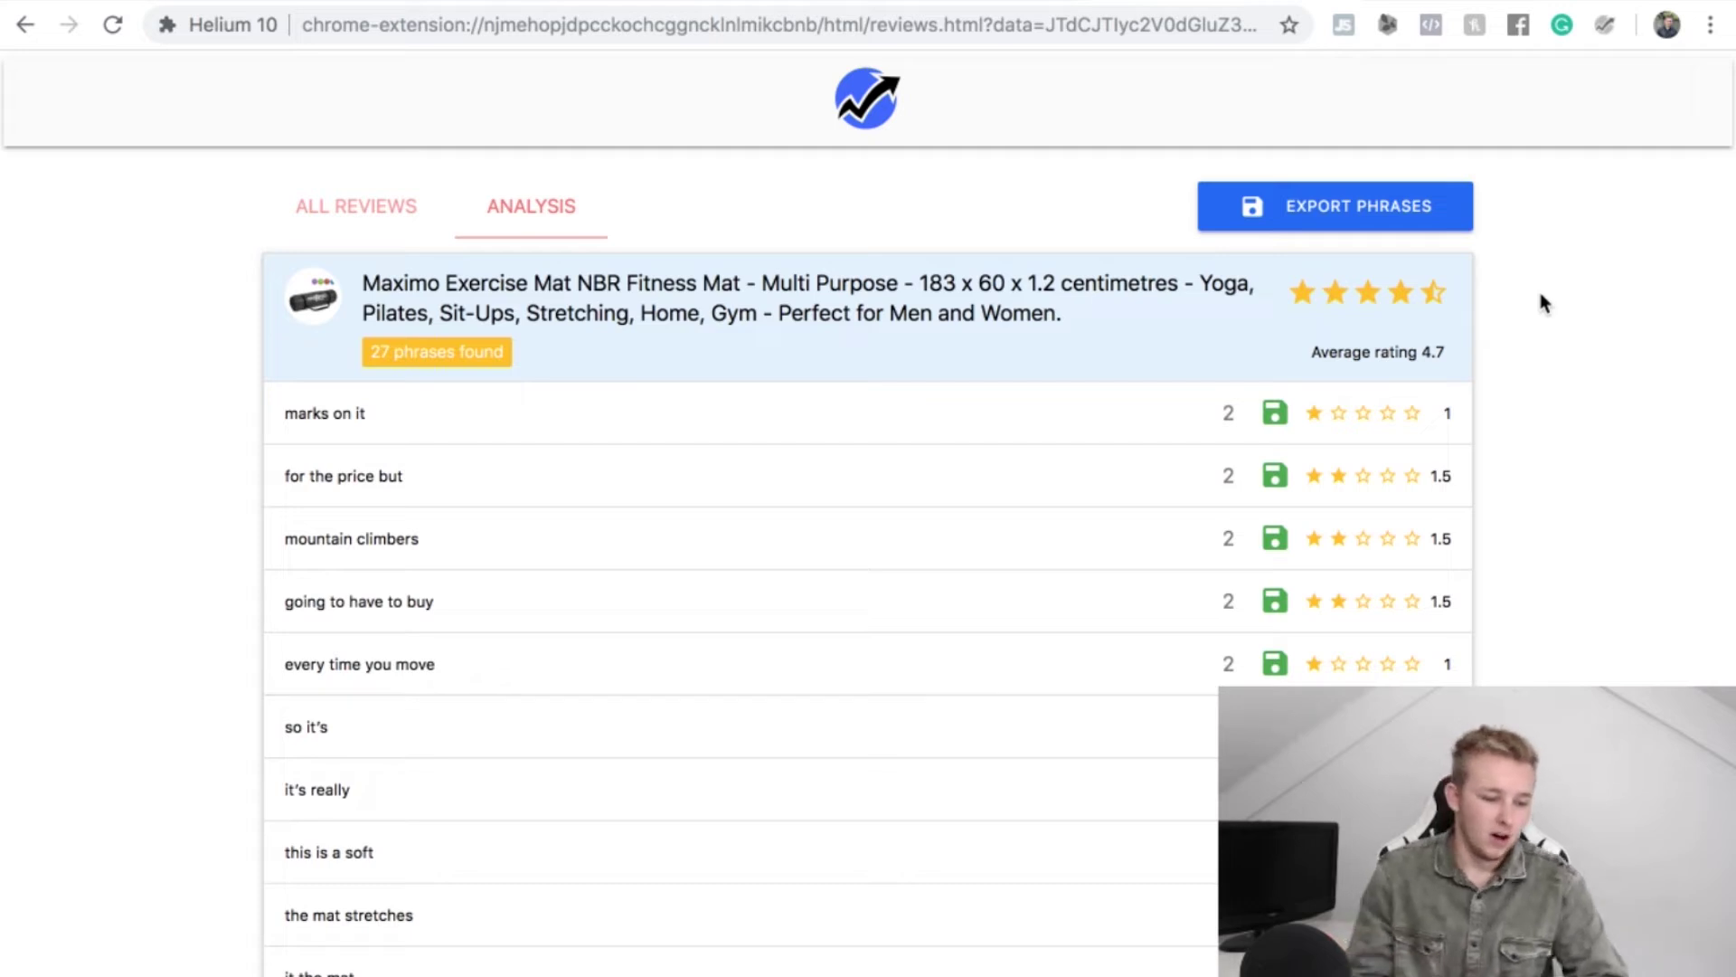
scroll(723, 624, down, 1)
scroll(733, 615, up, 1)
Return to the full list of Maximo mat reviews and read the complaints in detail.
click(353, 219)
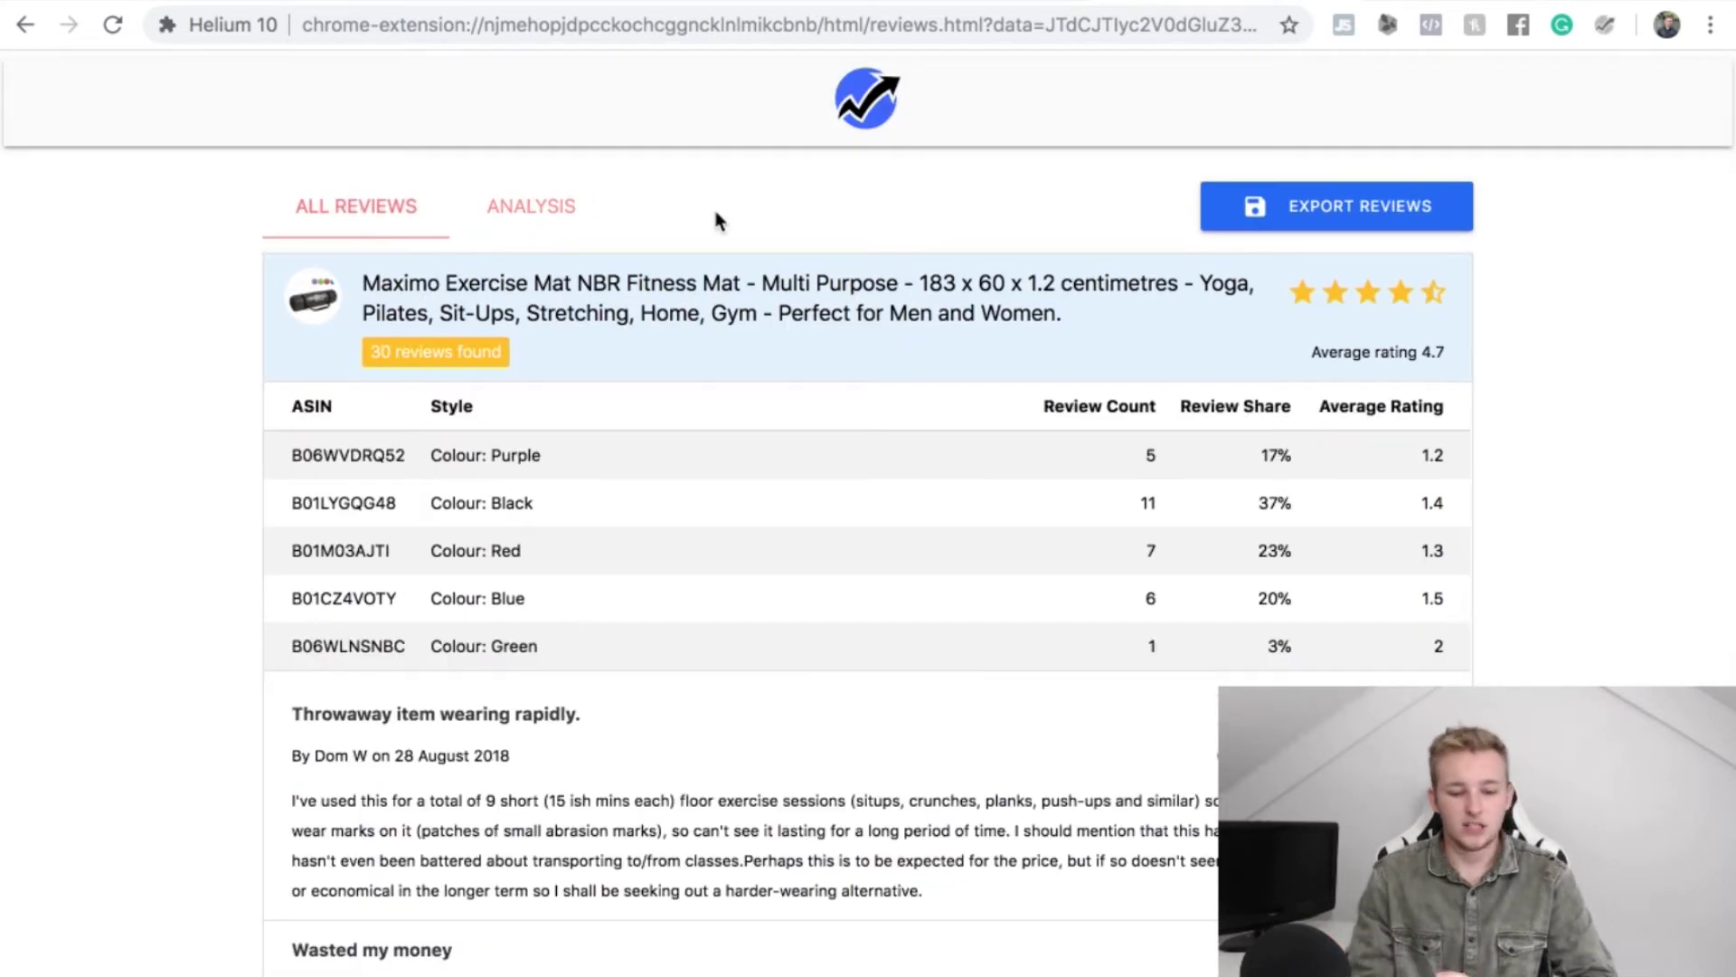
scroll(1052, 414, down, 1)
scroll(1052, 414, down, 15)
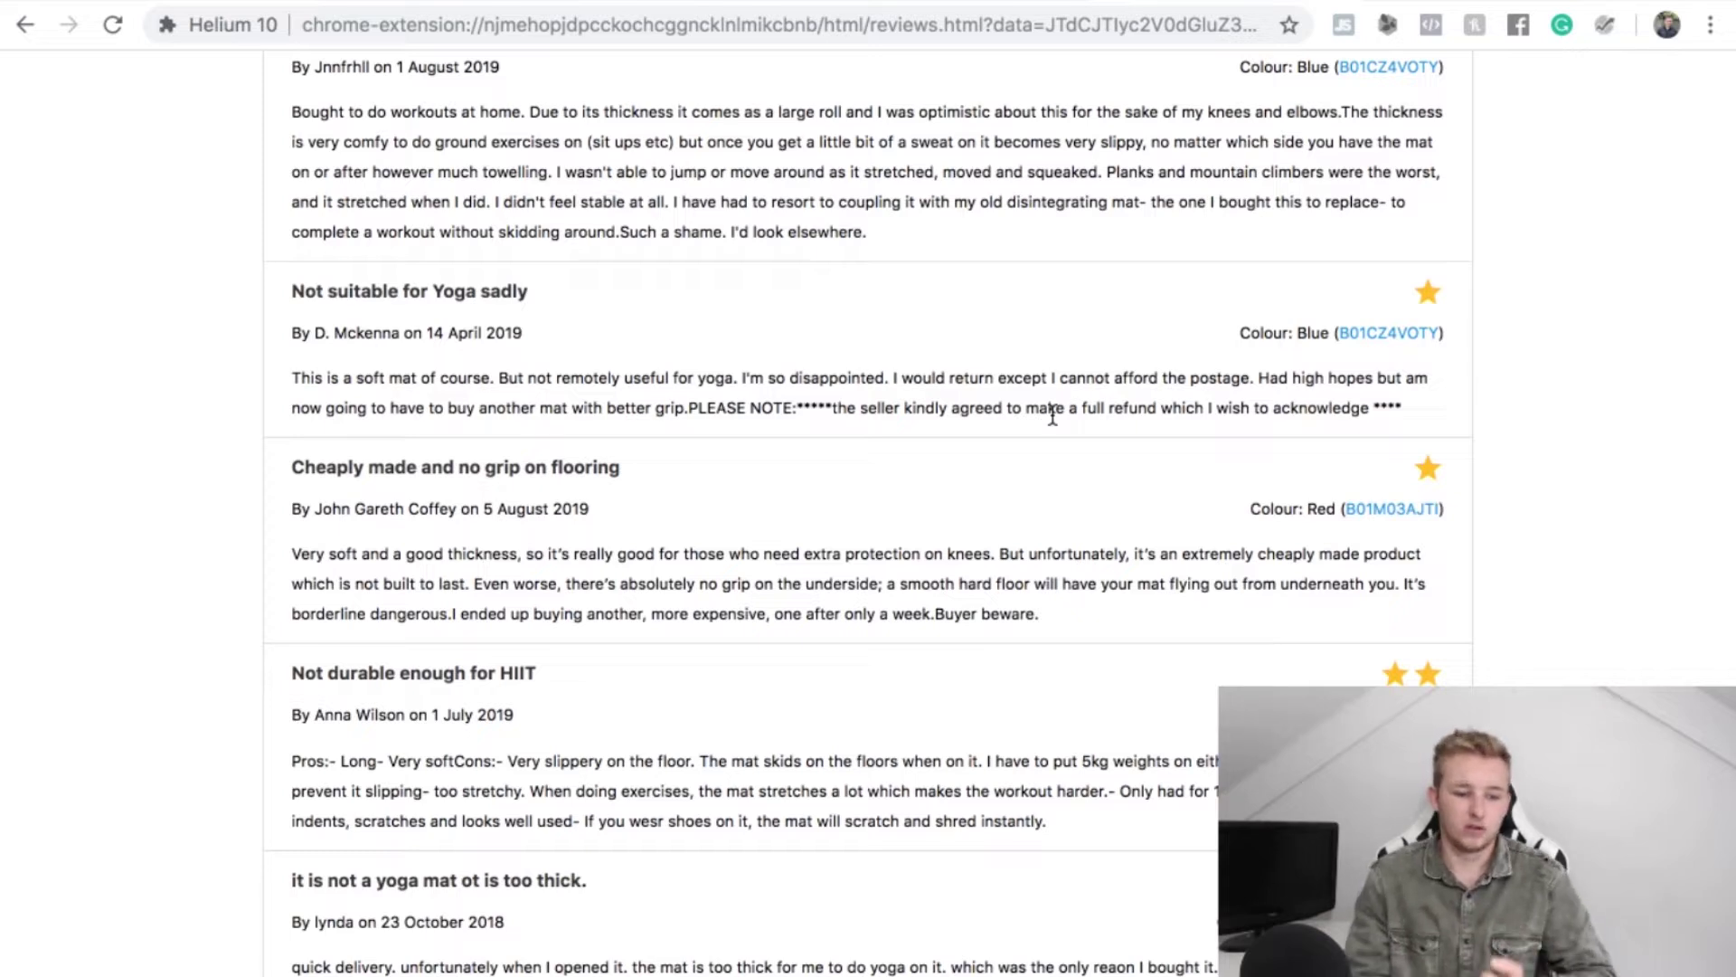
Switch to the extracted Proworks Large Padded Yoga Mat reviews and examine their phrase analysis.
click(1447, 2)
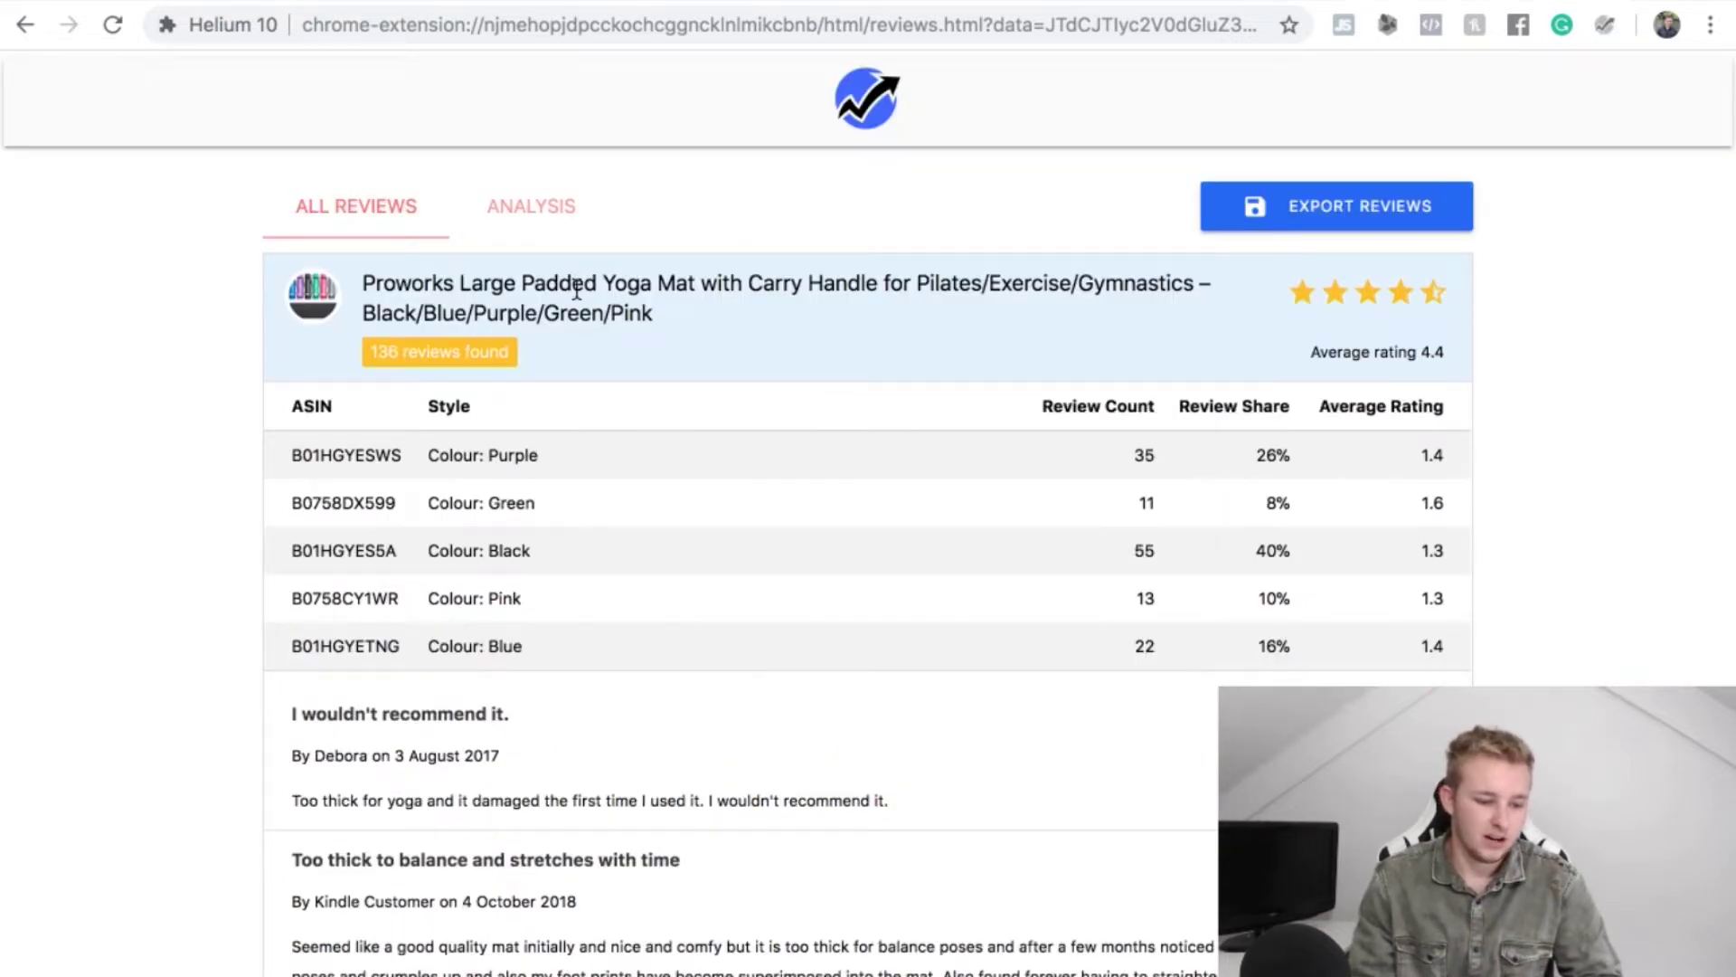
click(554, 214)
scroll(734, 614, down, 3)
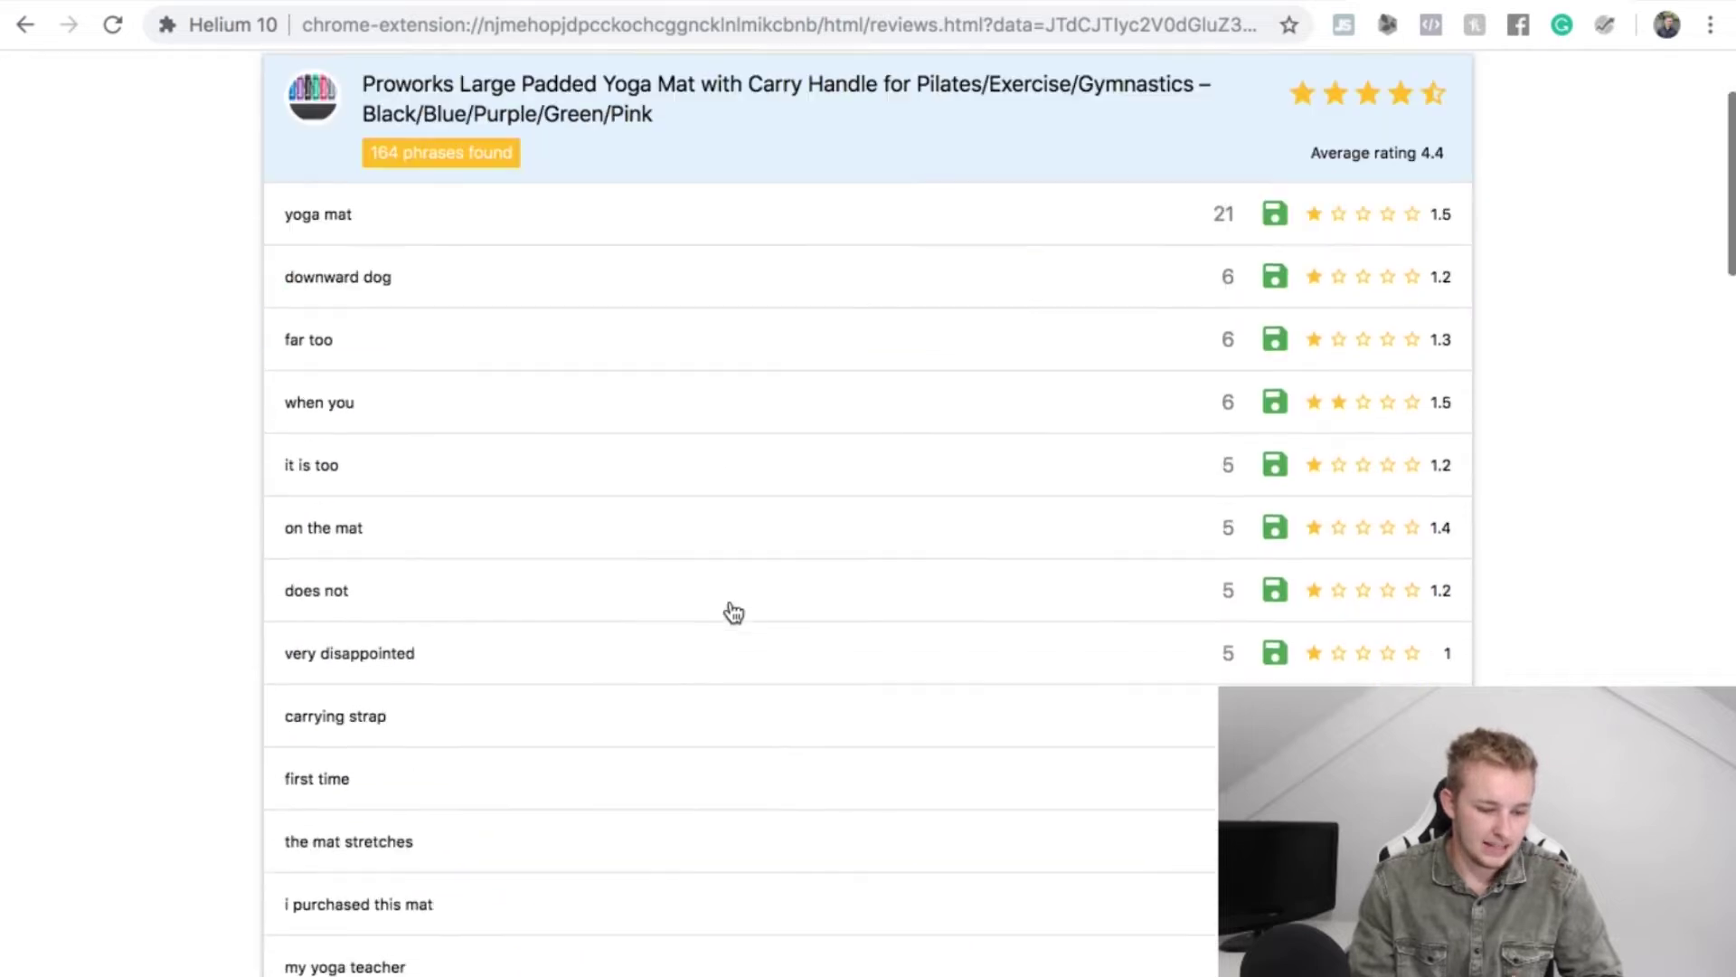
scroll(733, 613, down, 3)
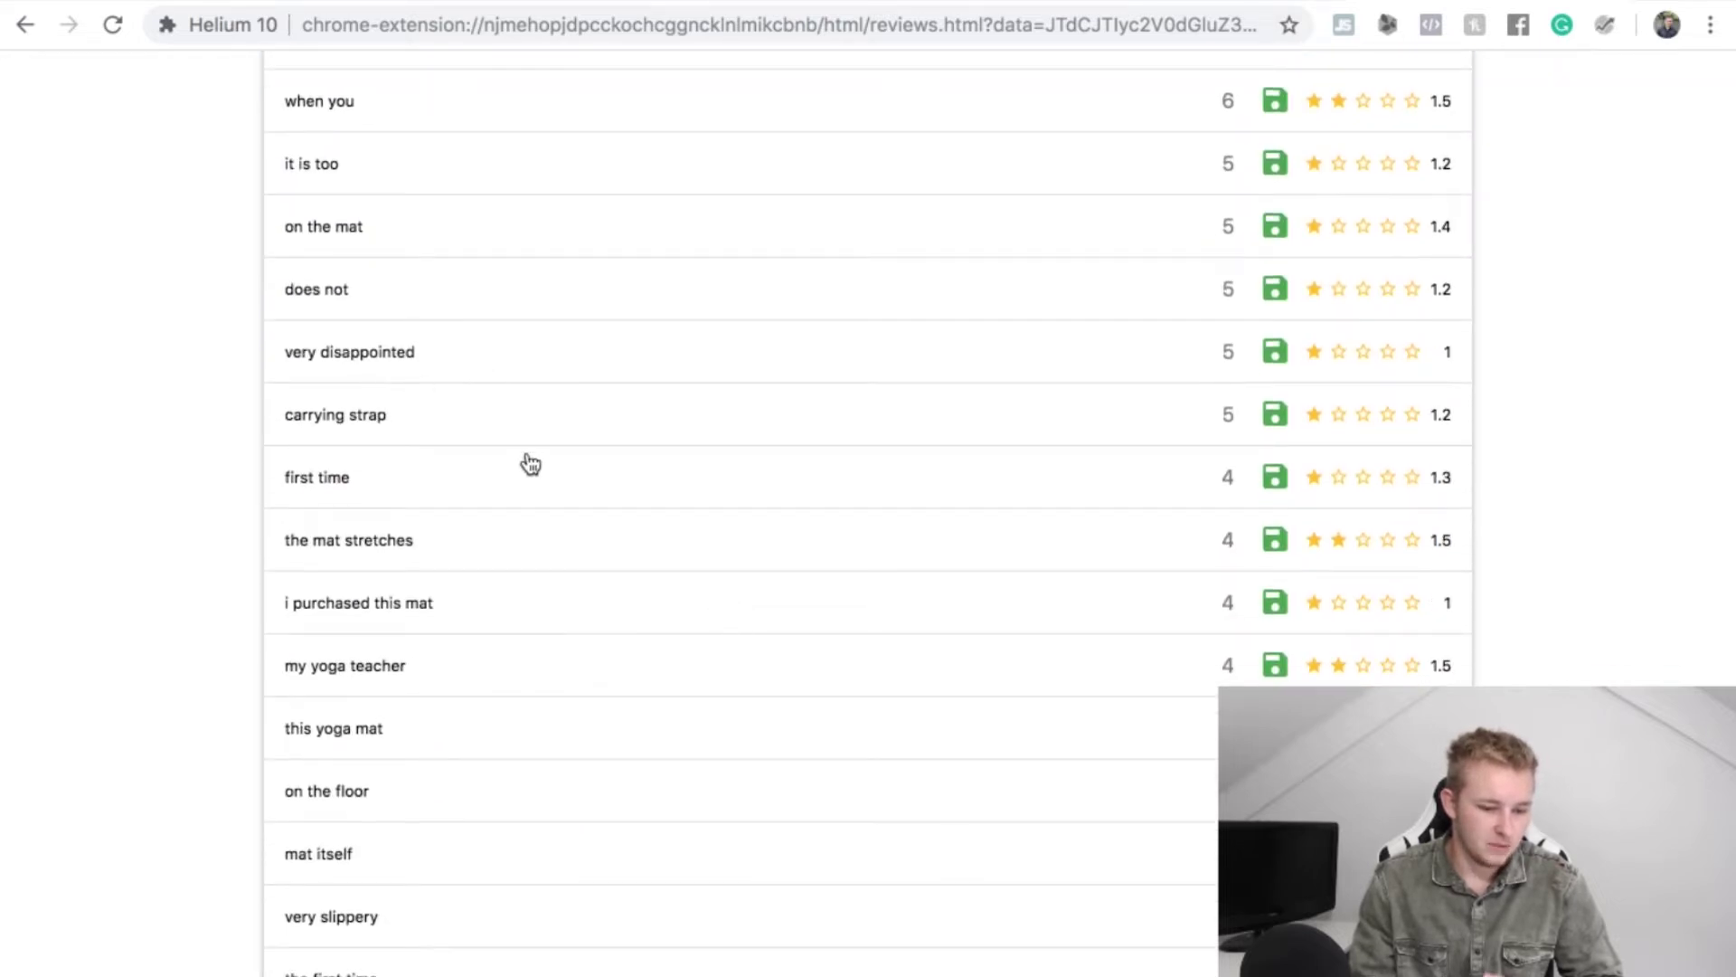
scroll(500, 635, down, 4)
scroll(455, 833, down, 2)
scroll(627, 697, up, 3)
scroll(632, 697, up, 7)
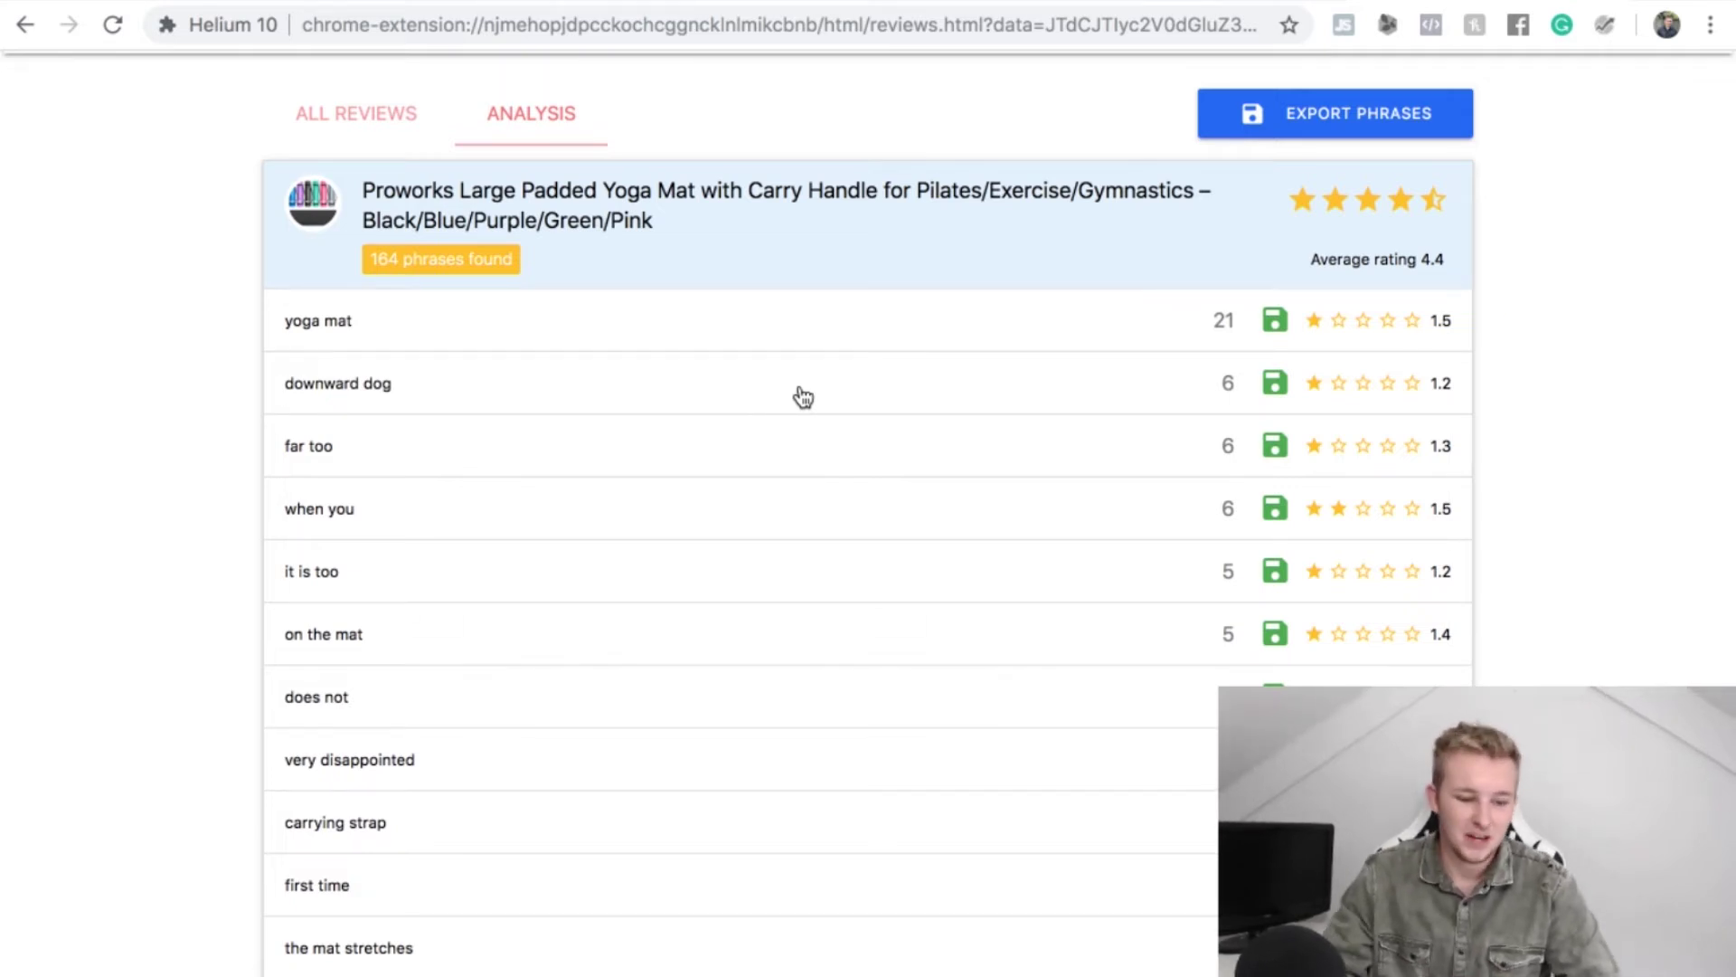
Show all extracted reviews of the Proworks mat and read through the one- and two-star complaints.
click(356, 113)
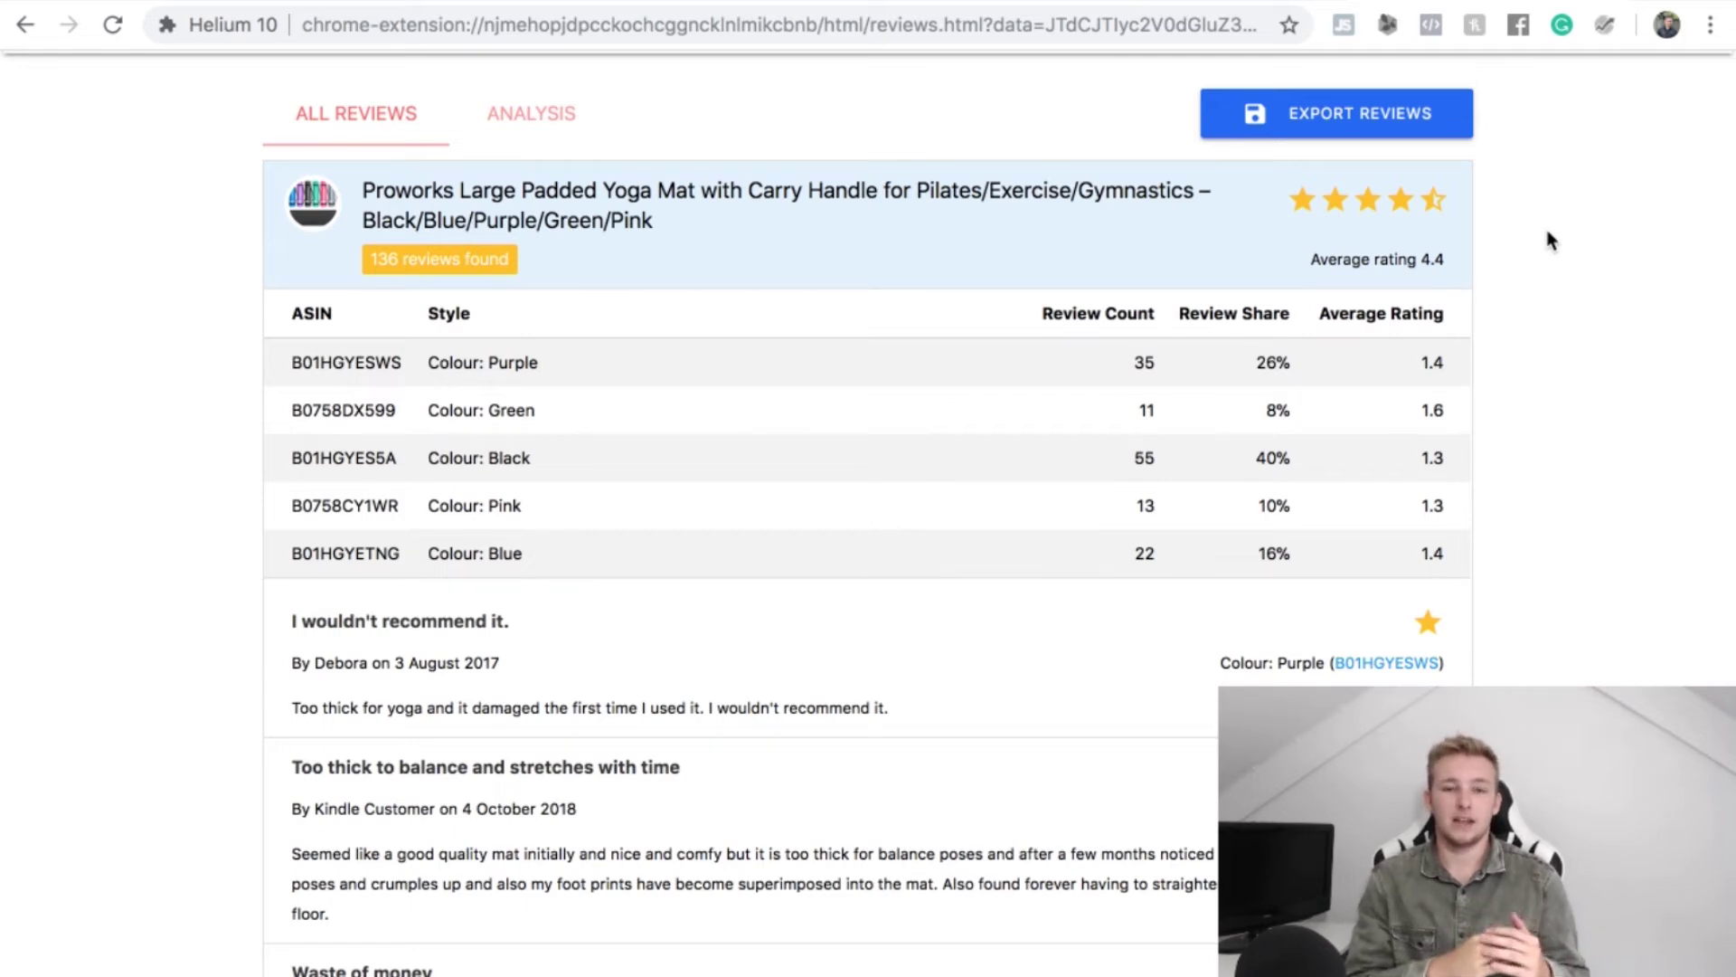
scroll(1547, 232, down, 15)
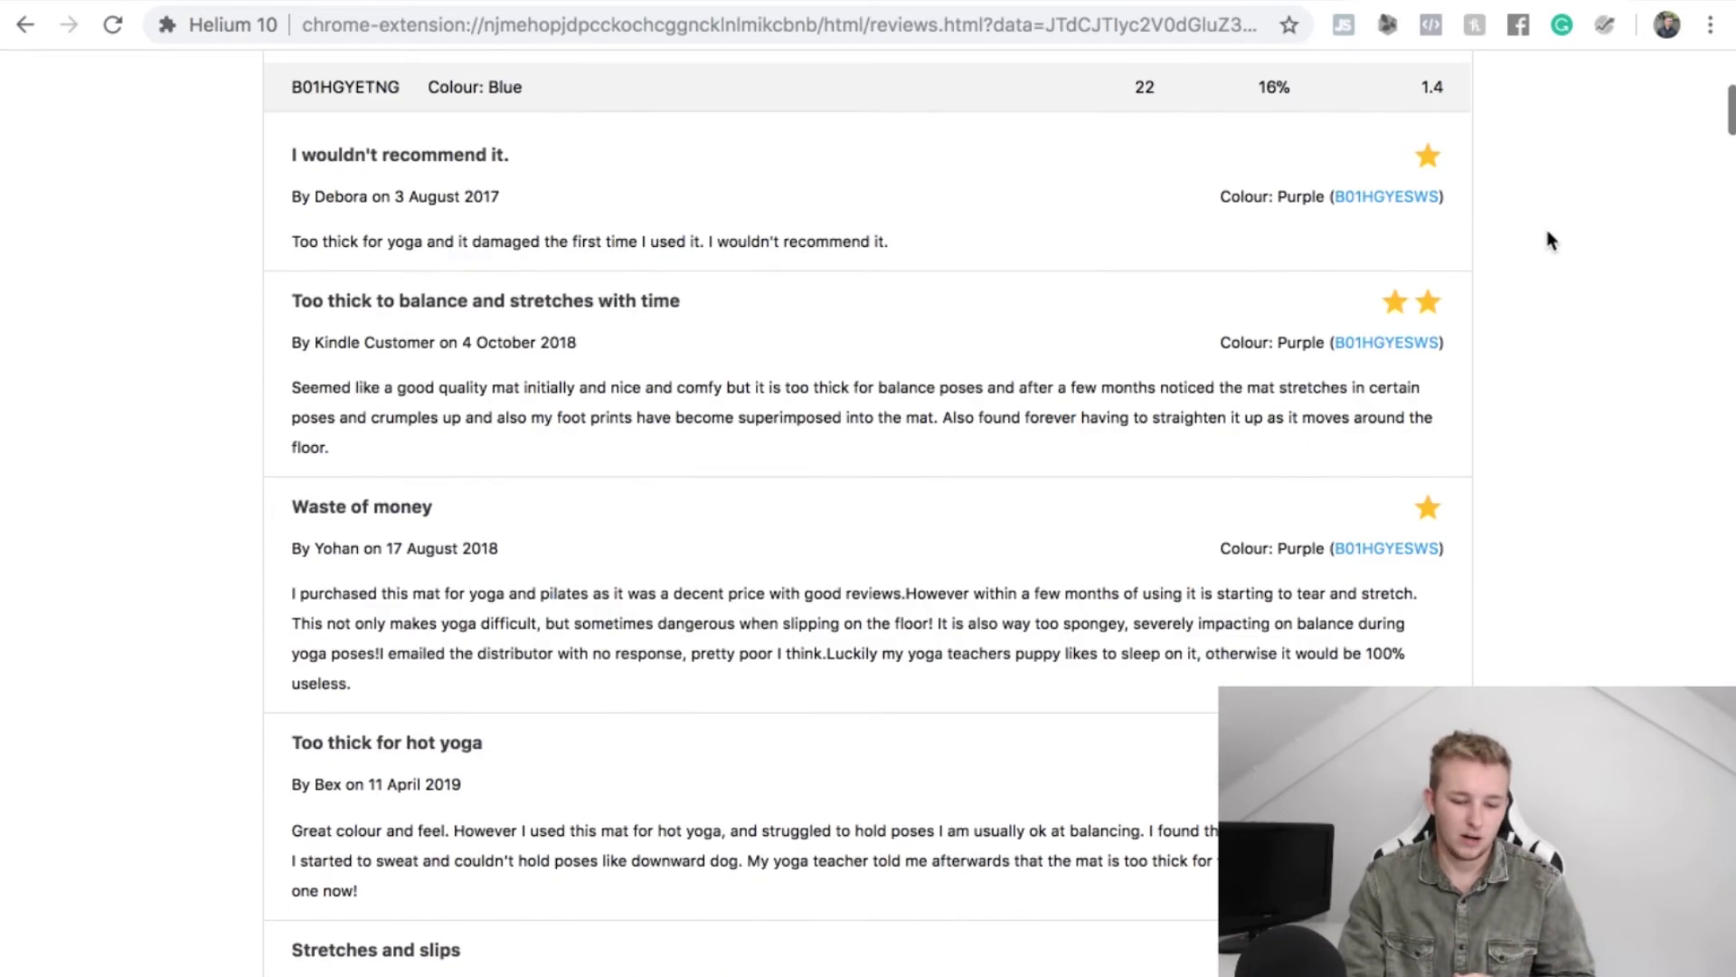
scroll(1547, 231, down, 20)
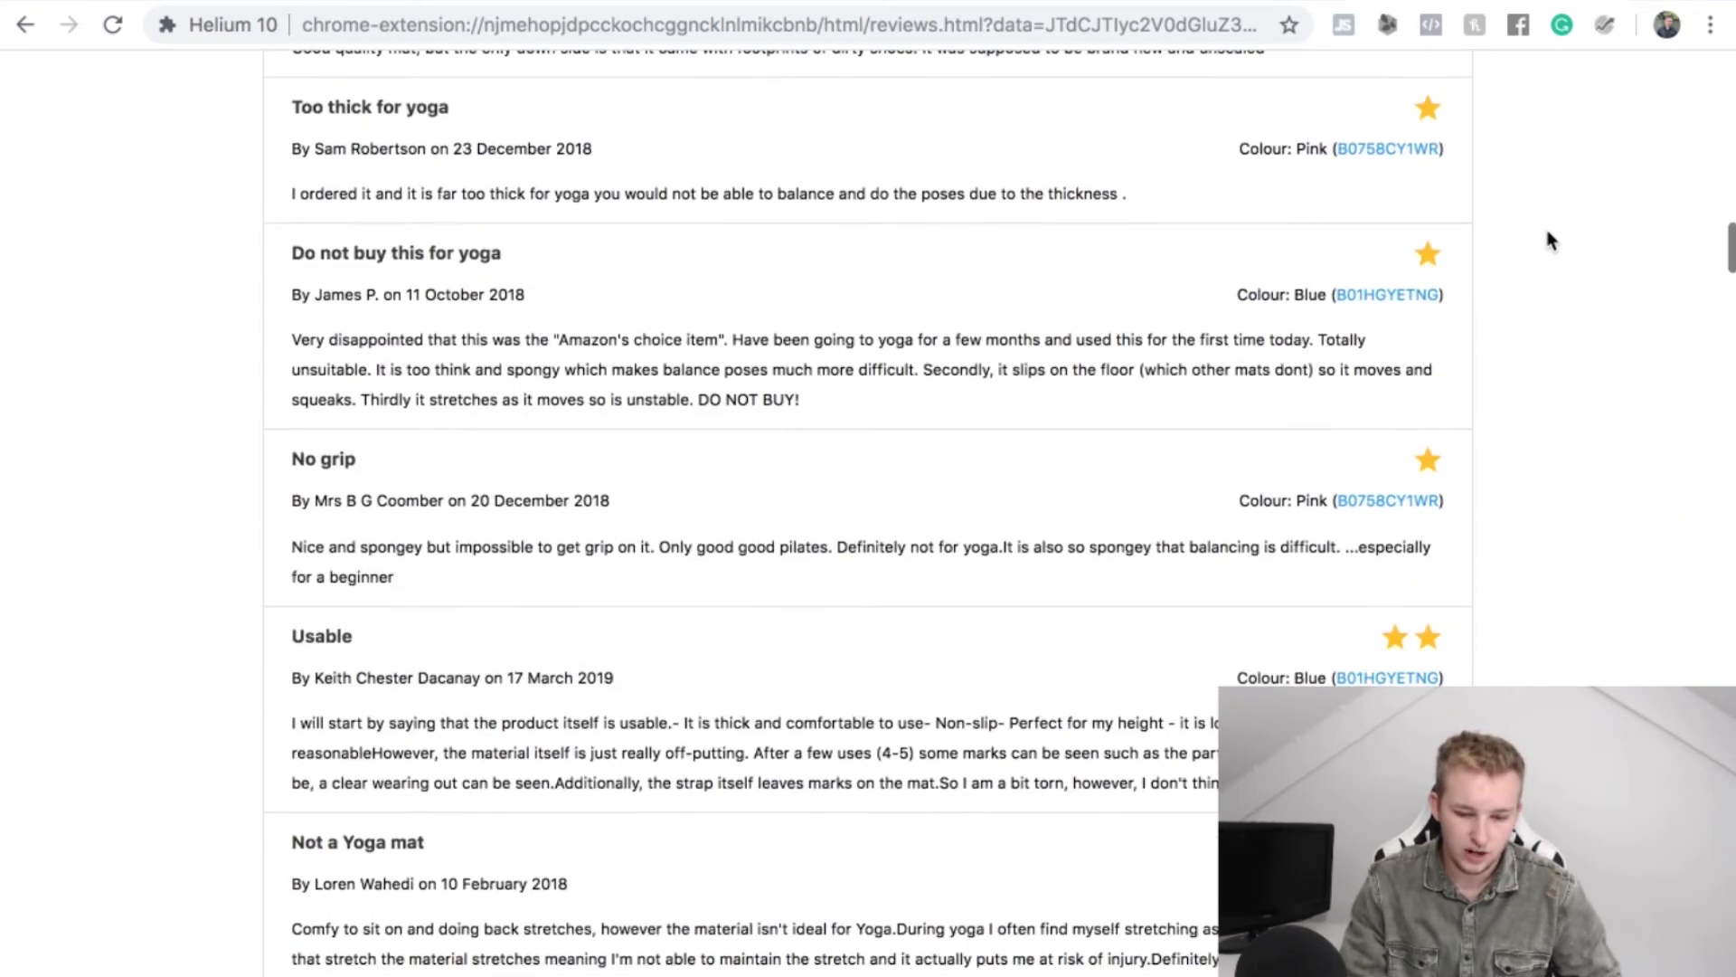
scroll(1547, 233, down, 20)
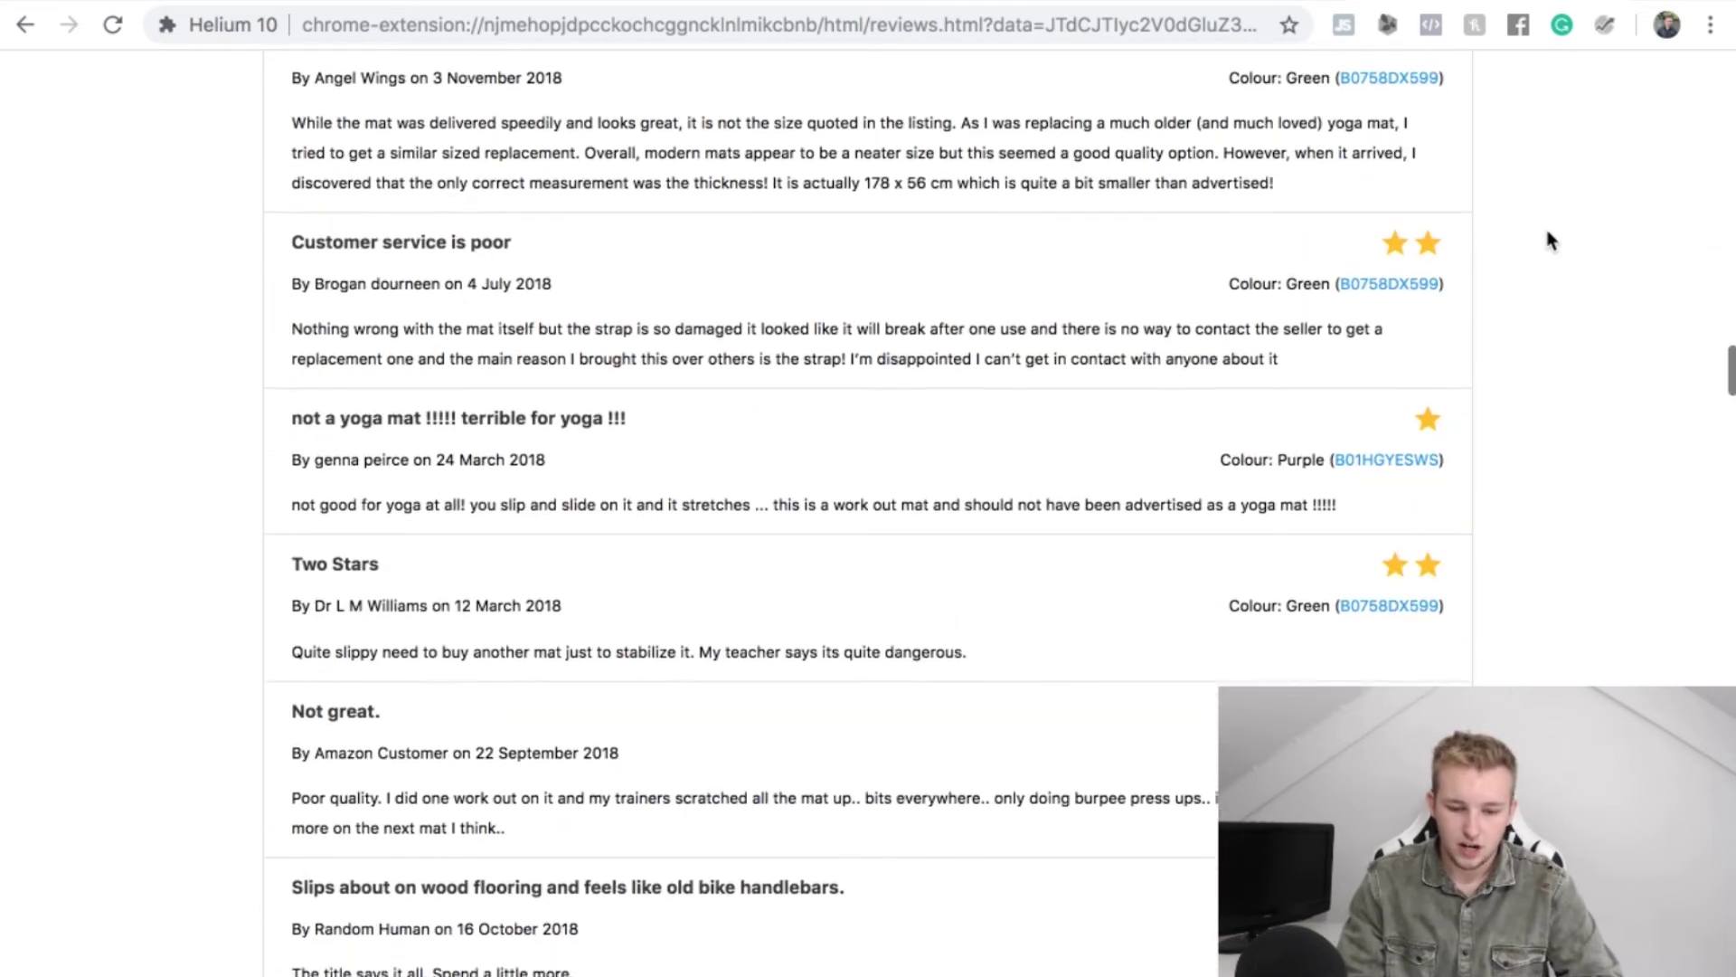
scroll(1565, 472, down, 20)
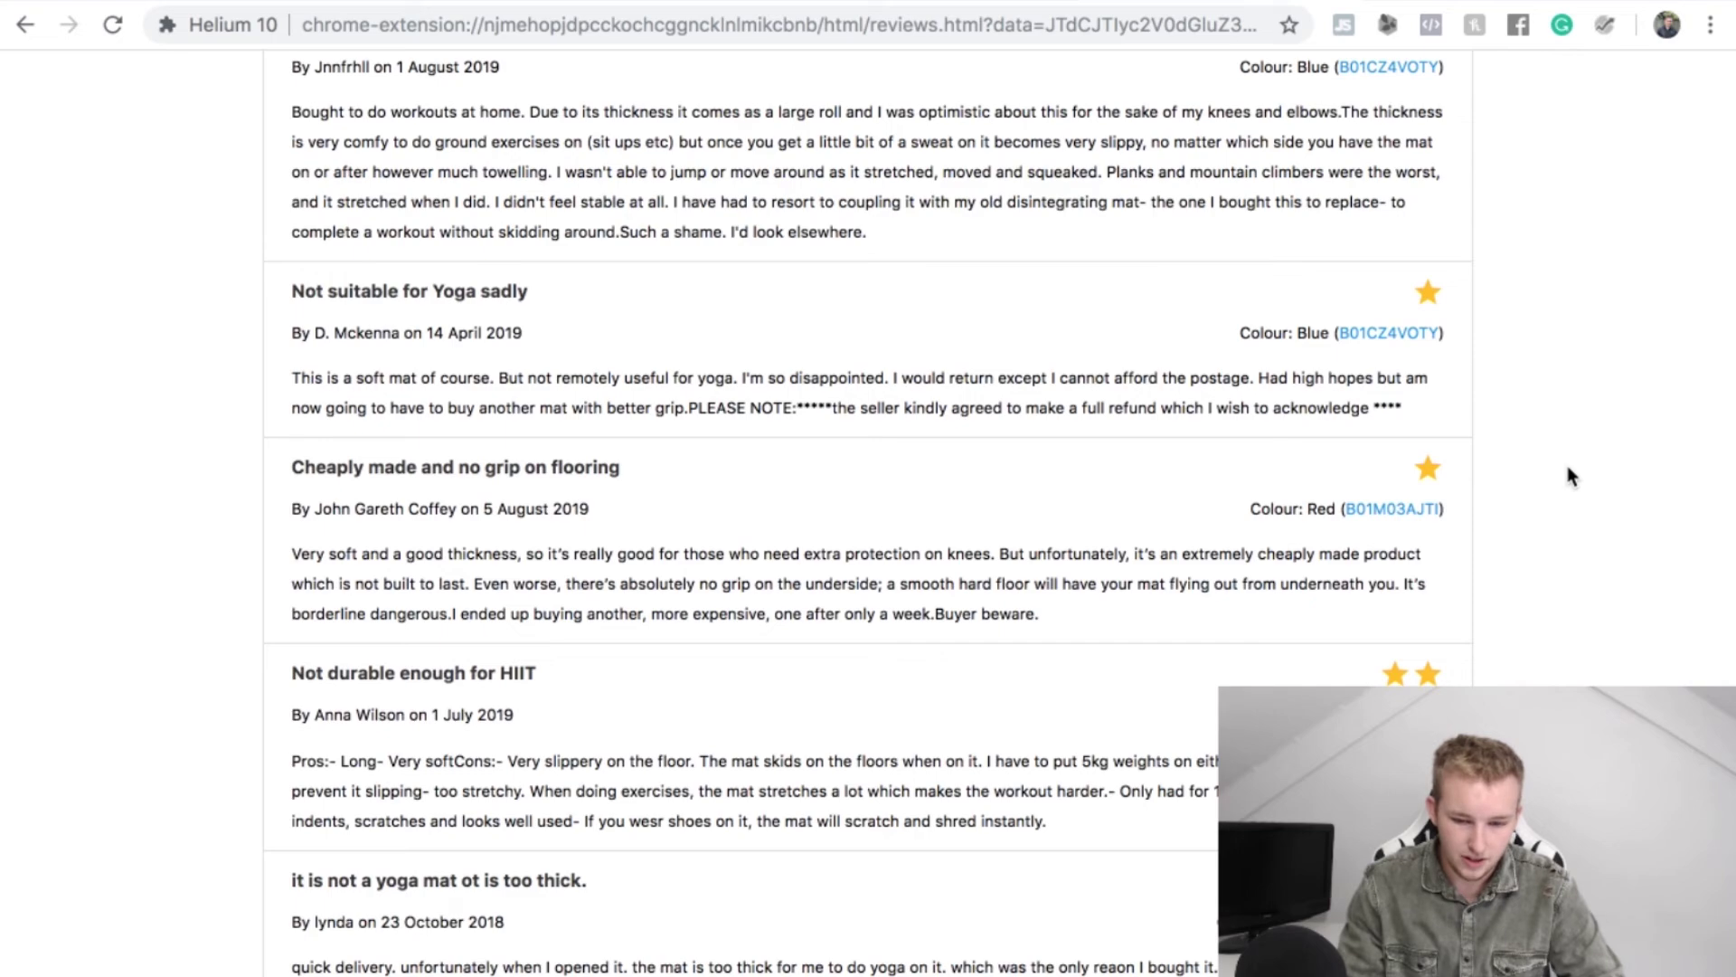
Examine the extracted three-star reviews of the Proworks mat for product shortcomings.
scroll(1570, 475, down, 10)
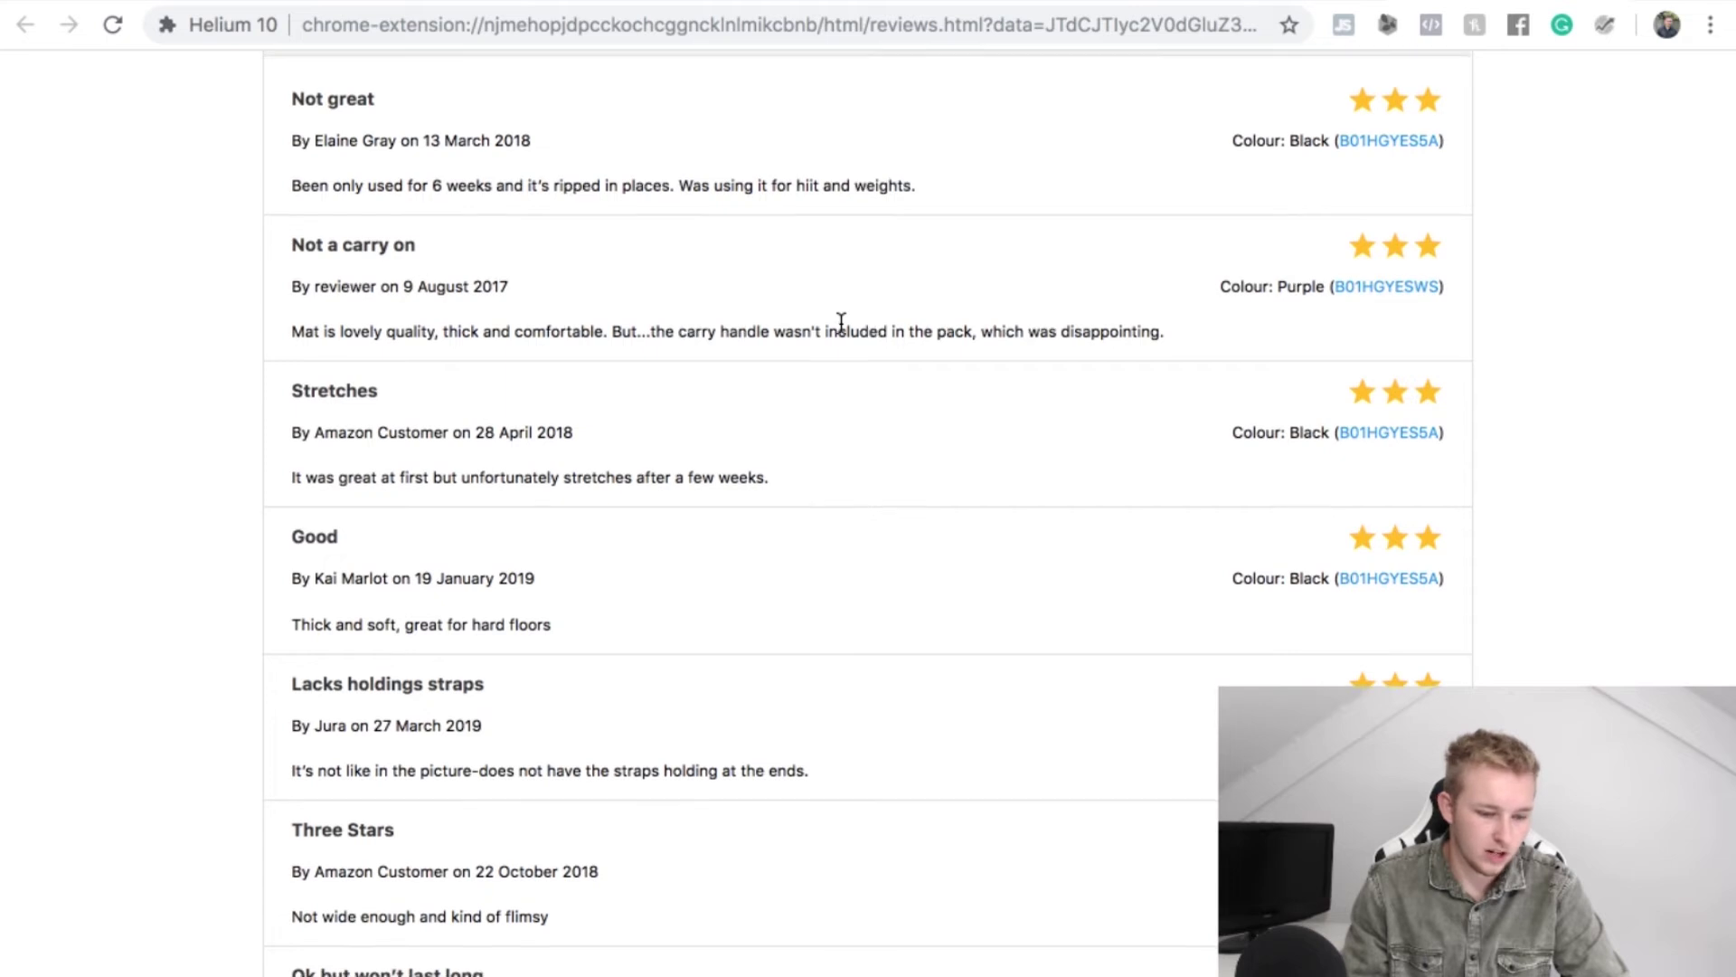
scroll(814, 335, down, 1)
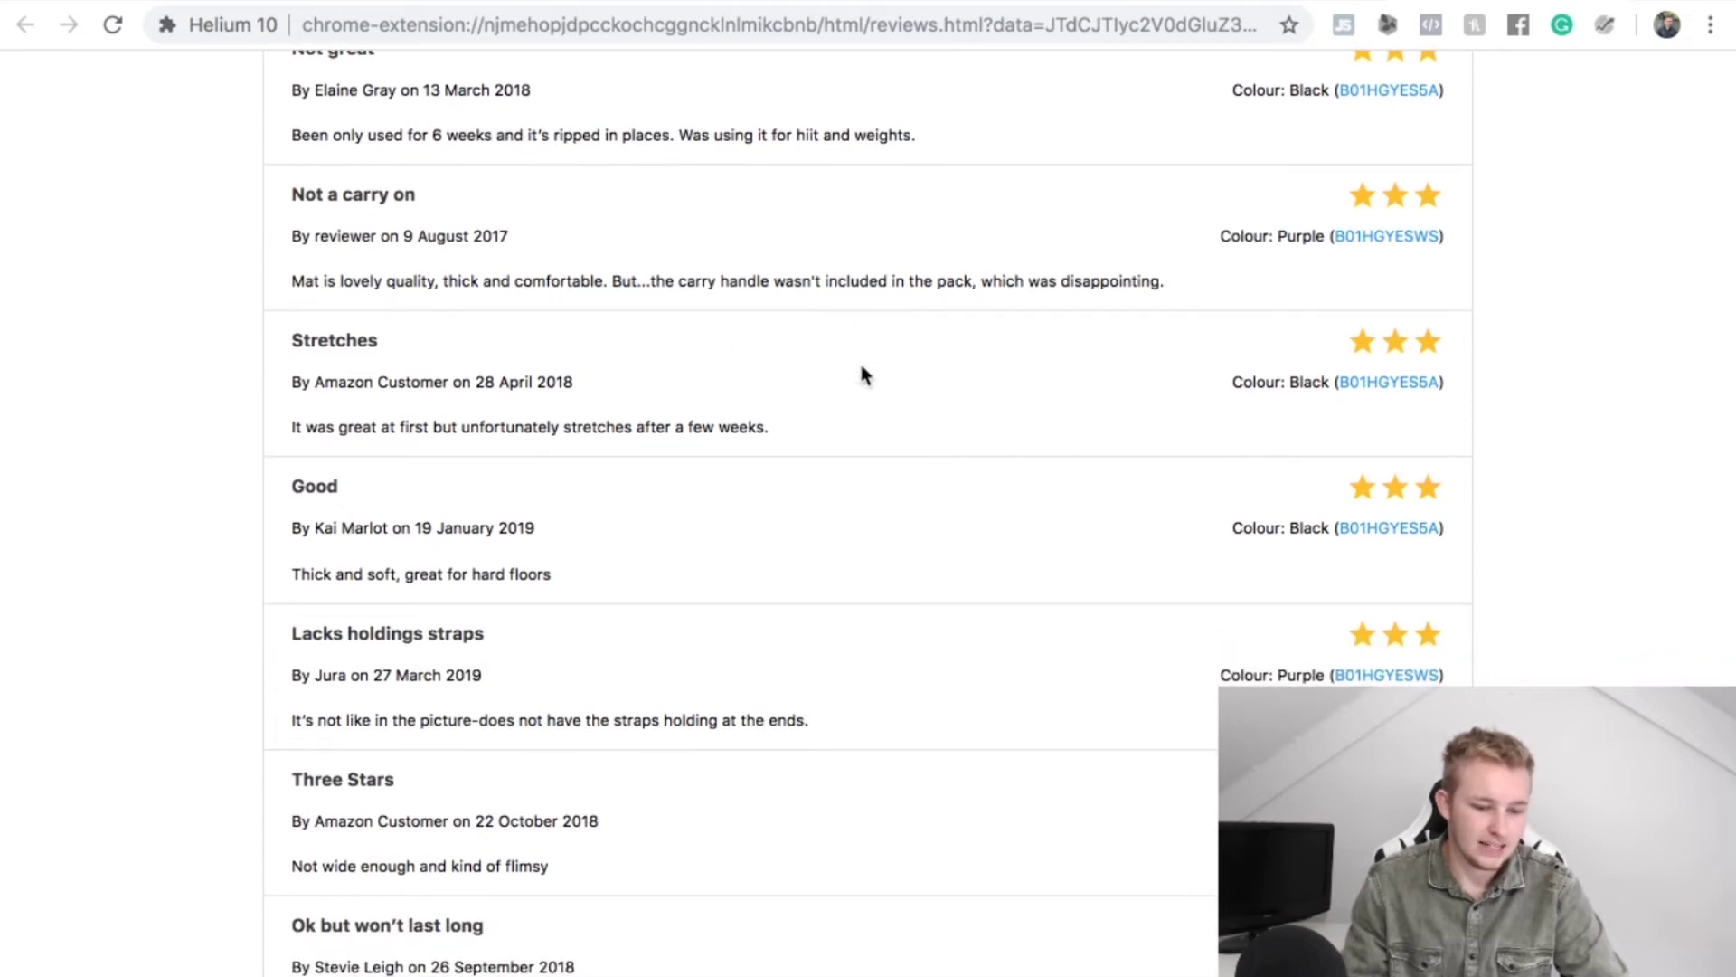
scroll(864, 374, down, 1)
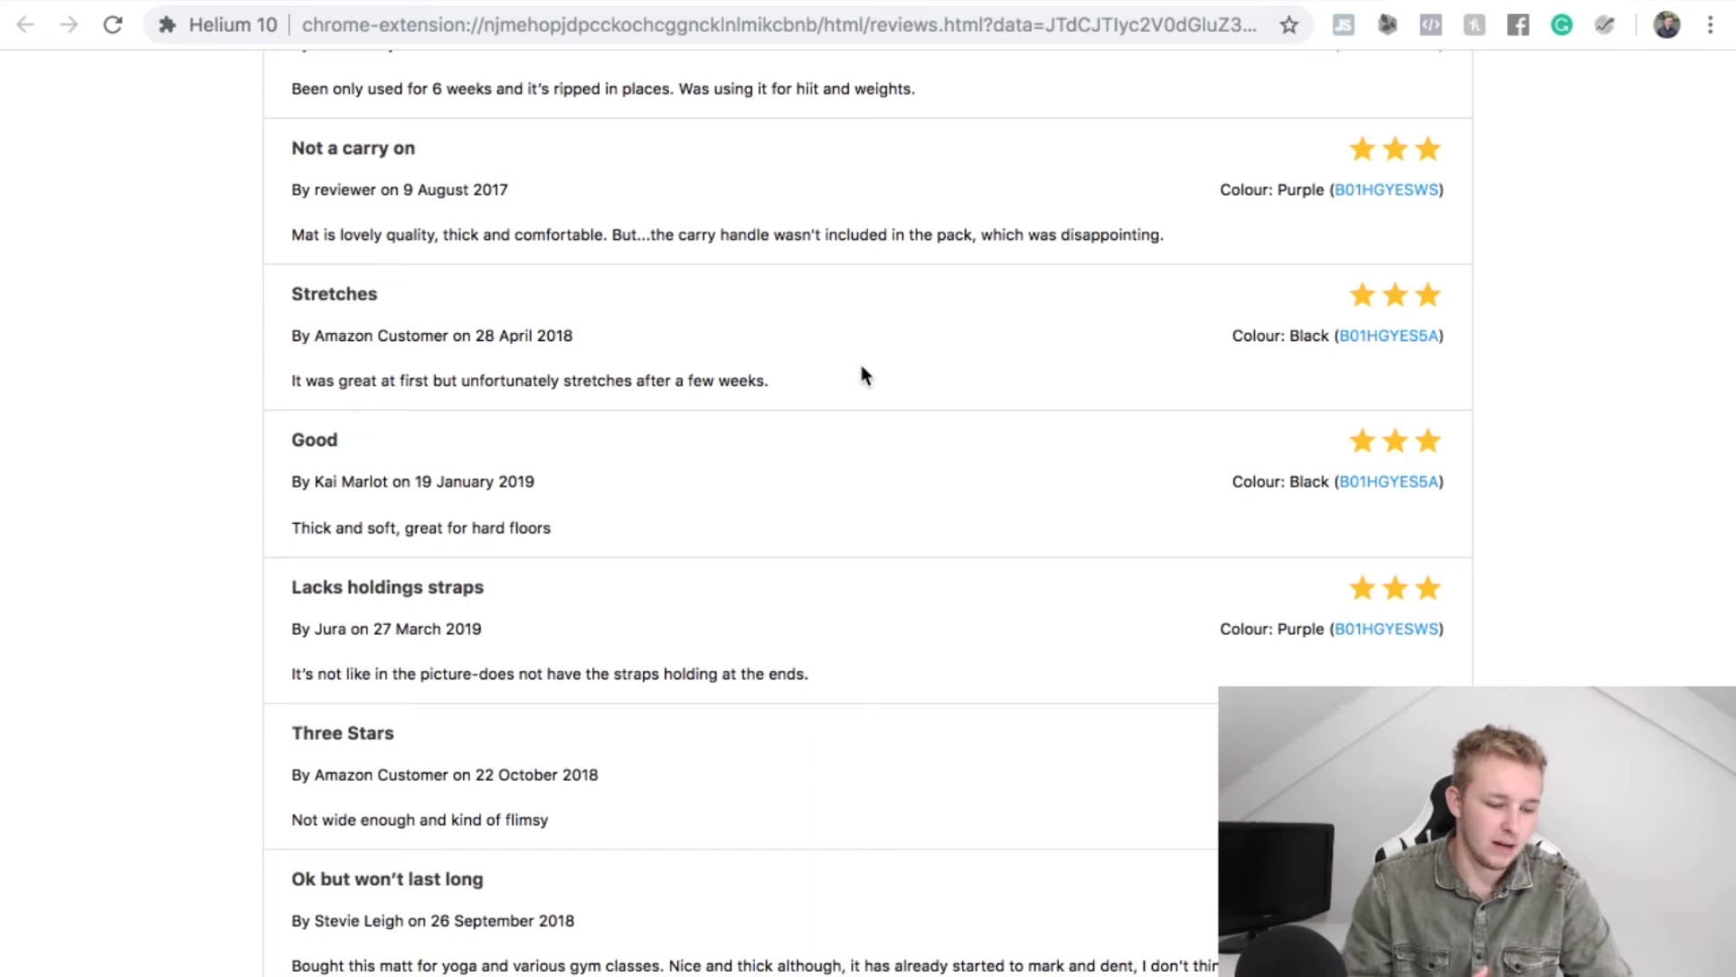
scroll(862, 372, down, 4)
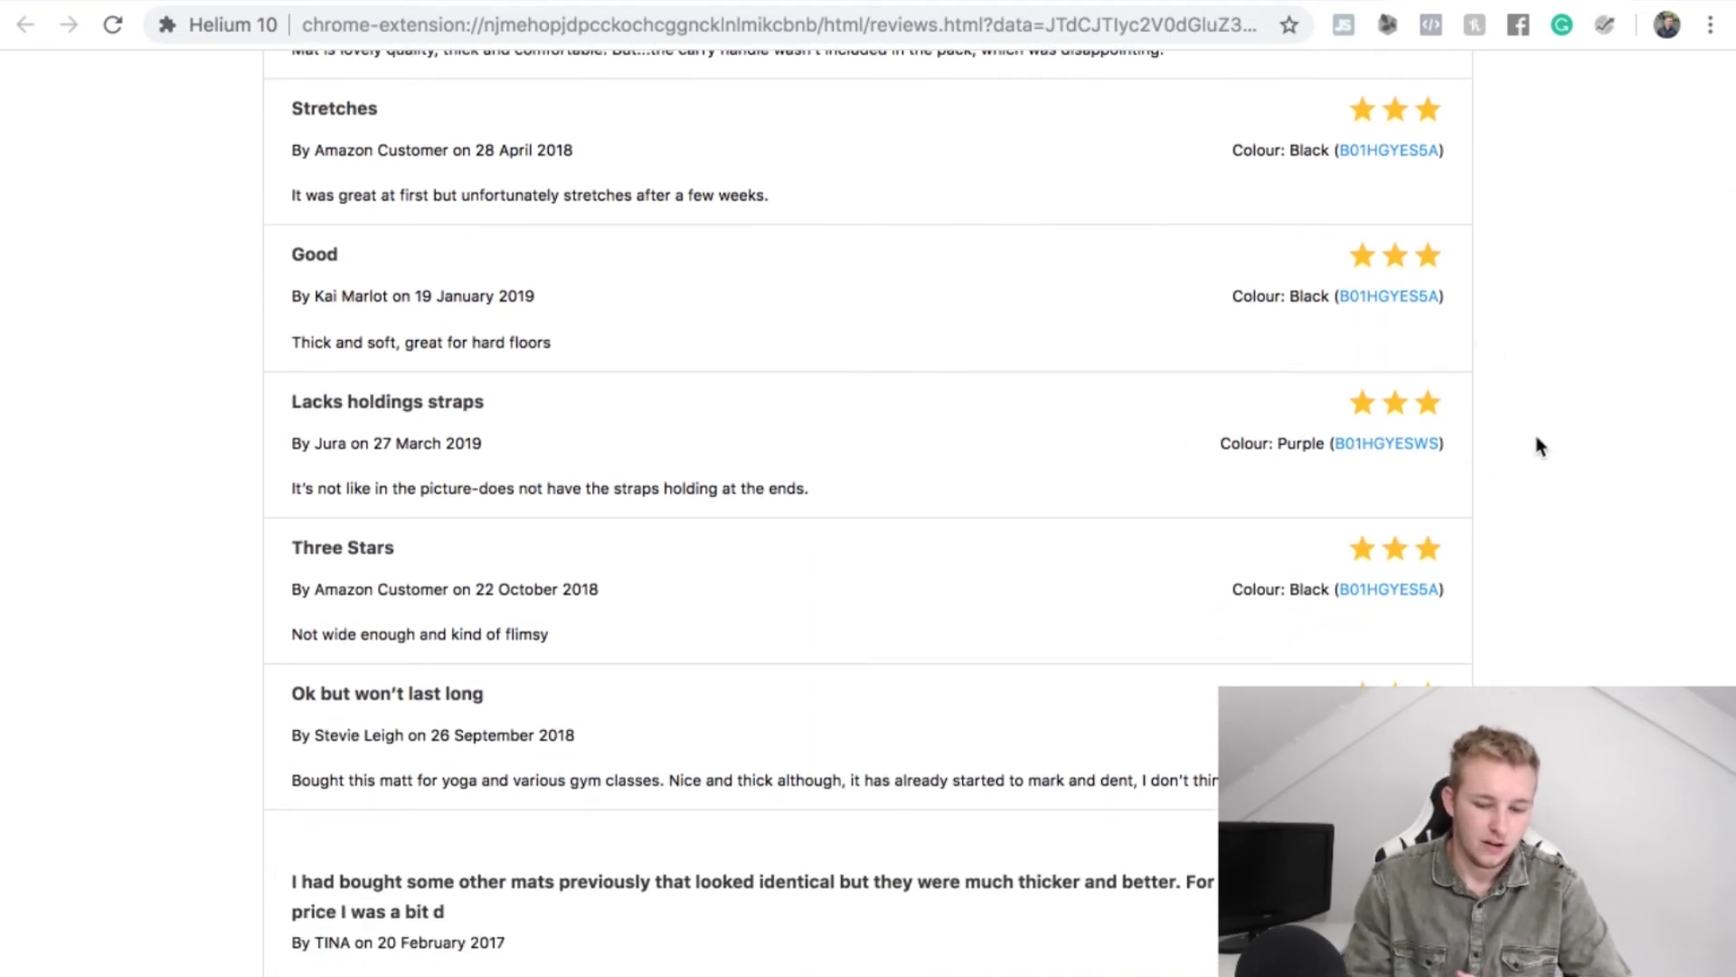
scroll(1539, 446, down, 2)
scroll(1540, 446, down, 1)
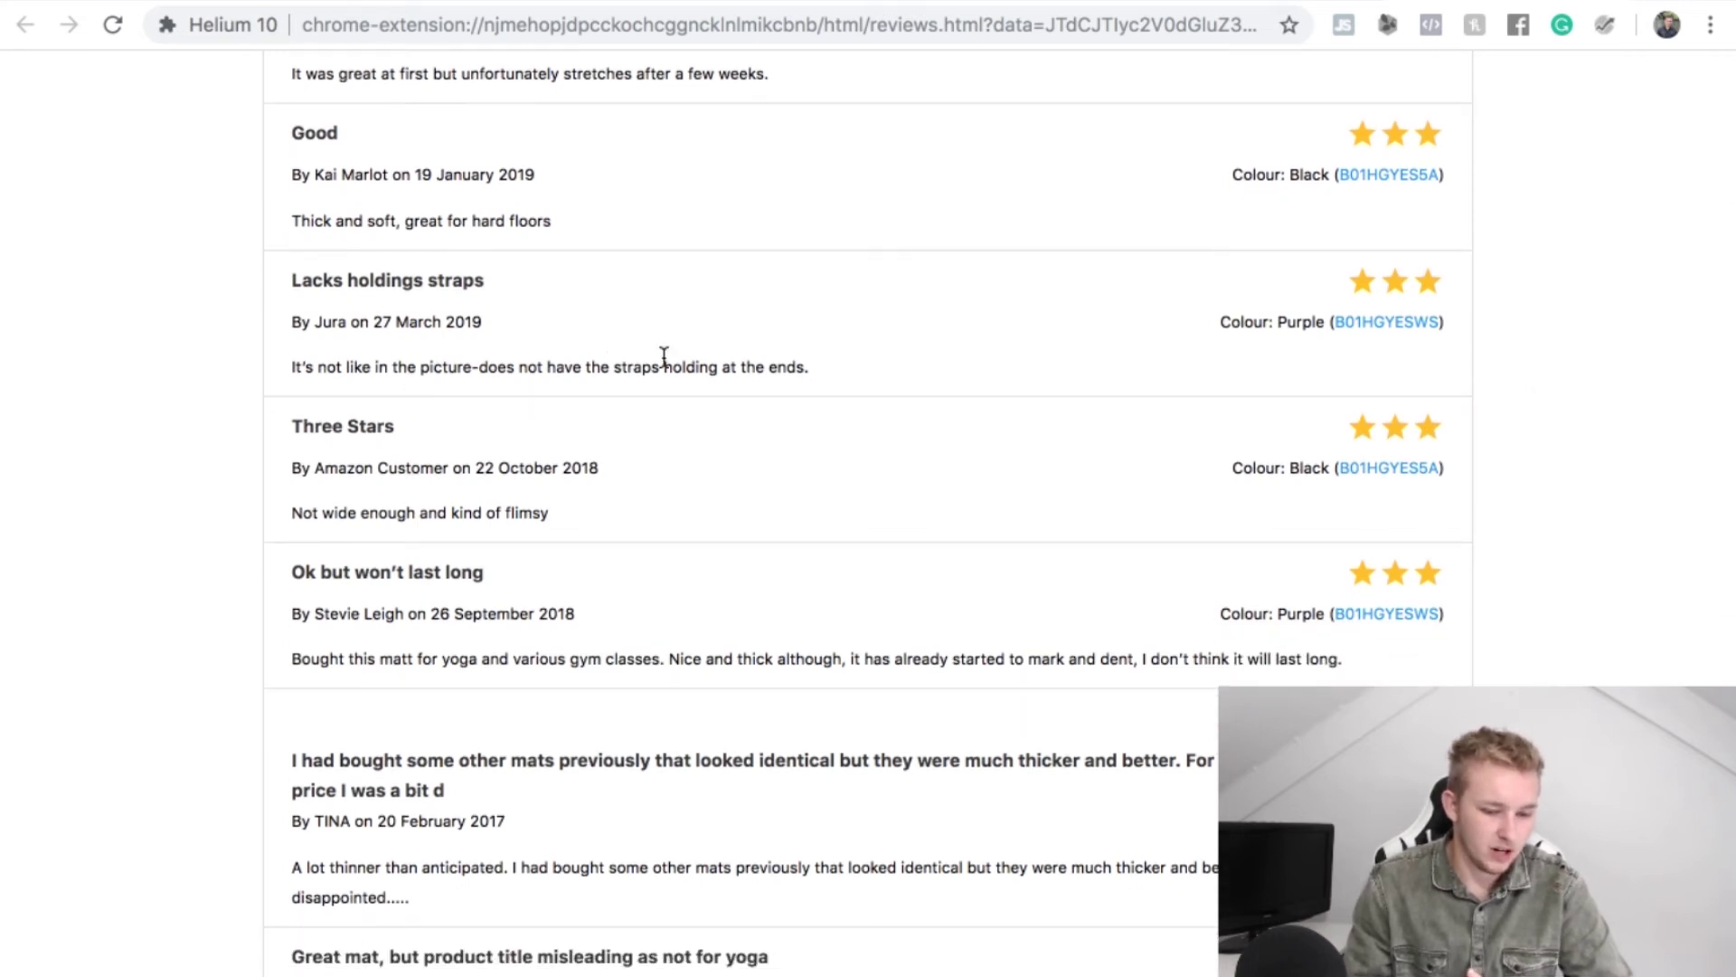
scroll(748, 356, down, 1)
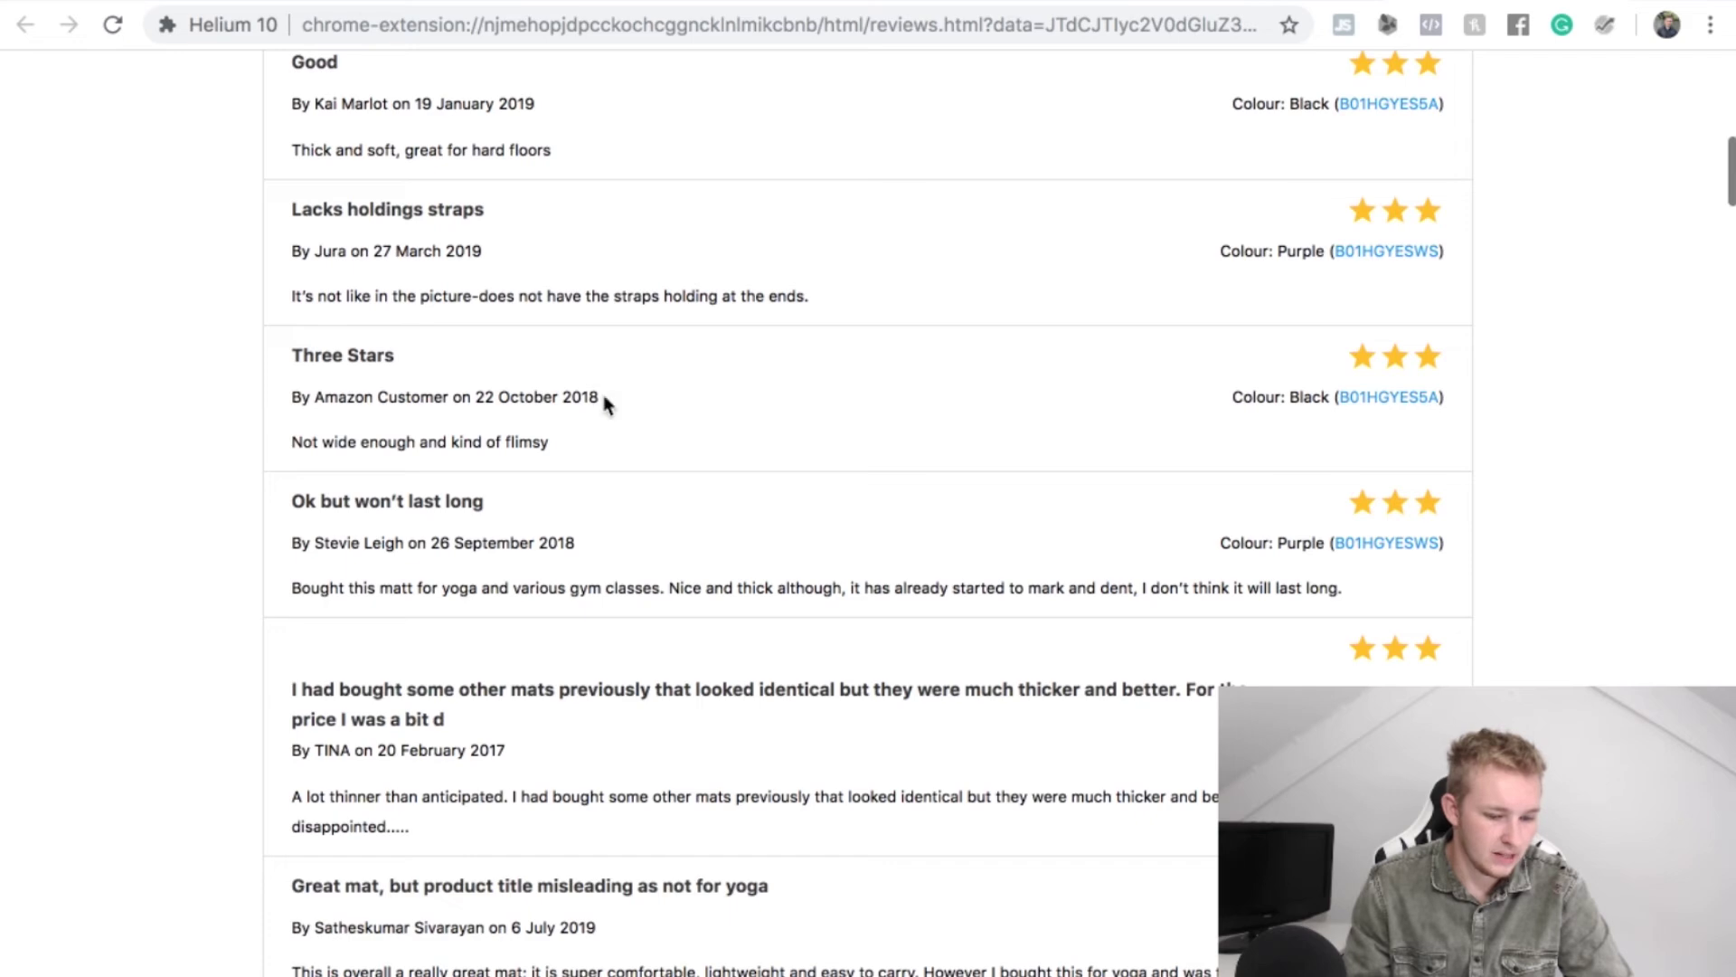
scroll(666, 430, up, 10)
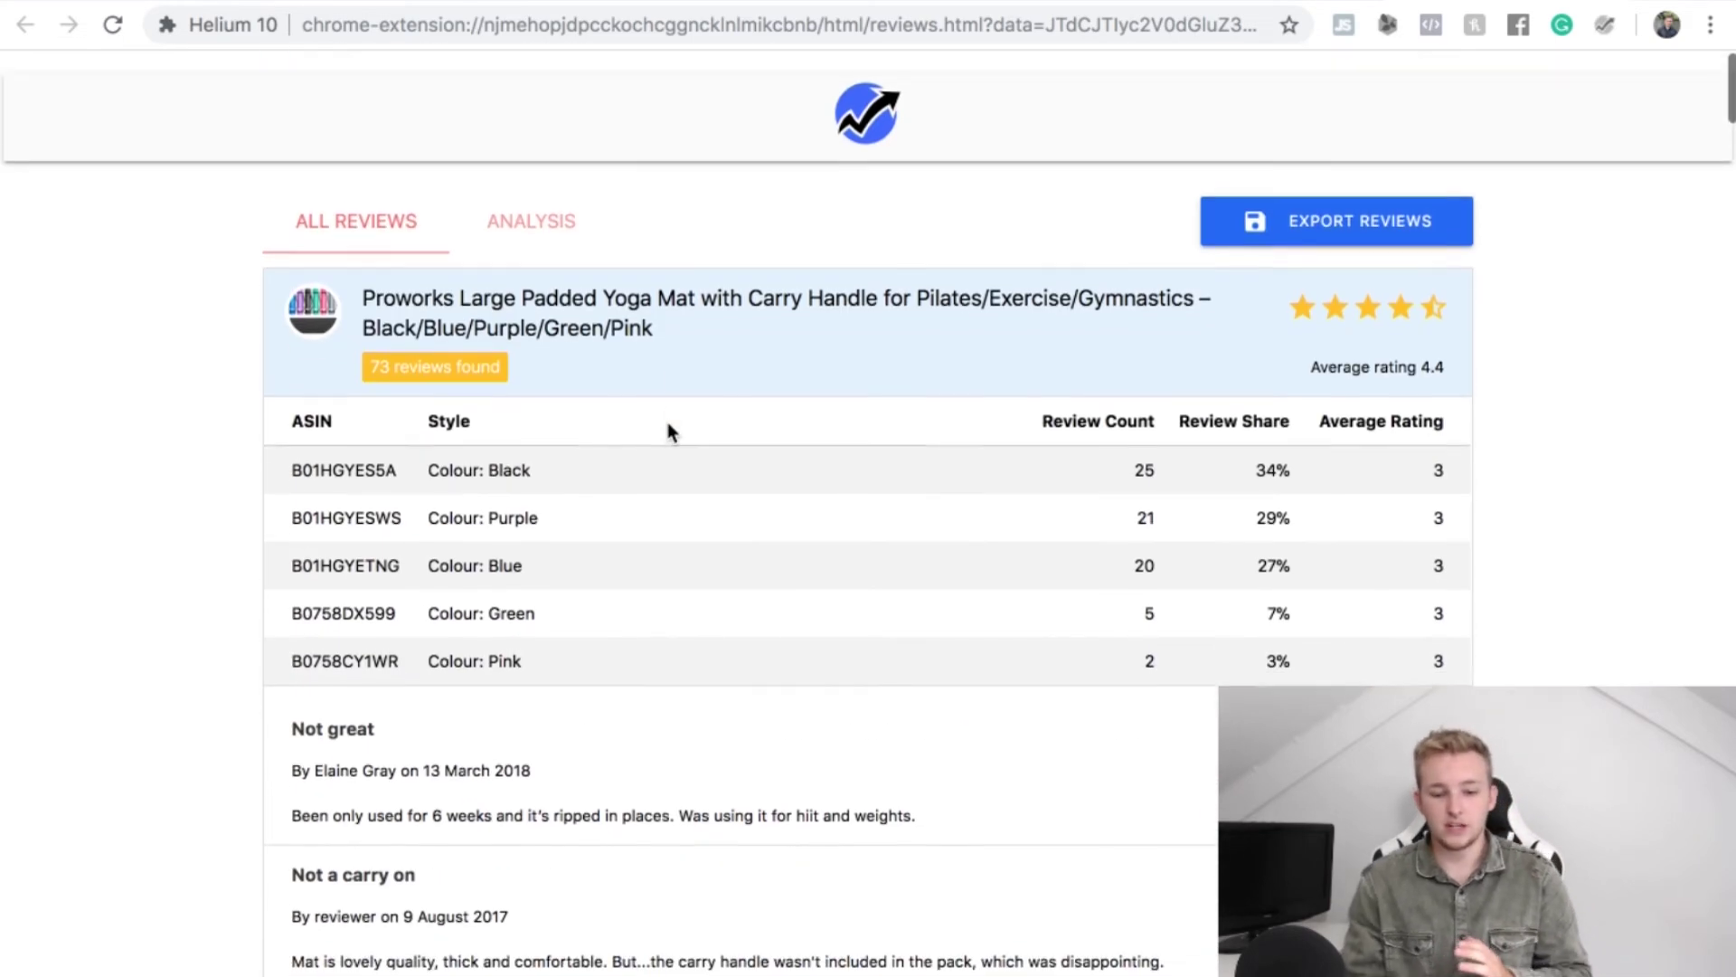